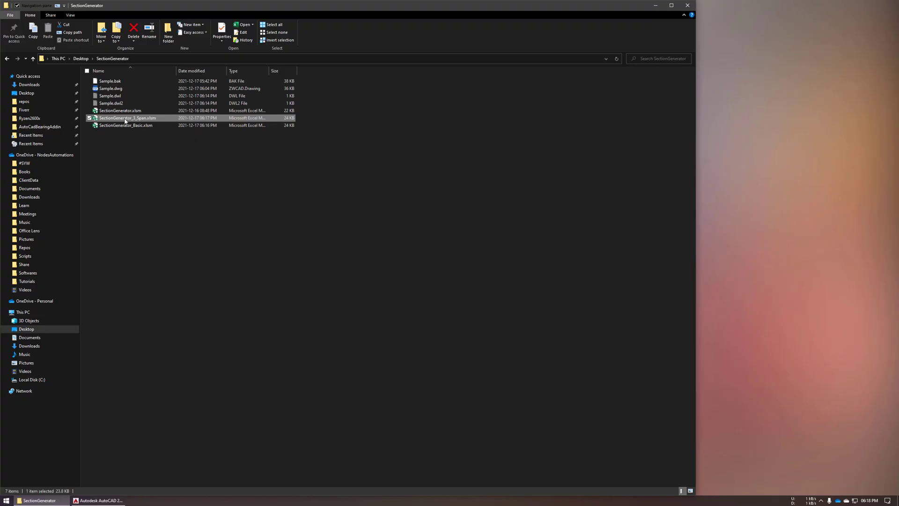
Open SectionGenerator_3_Span.xlsm and look over its beam, column and slab input tables.
double_click(125, 121)
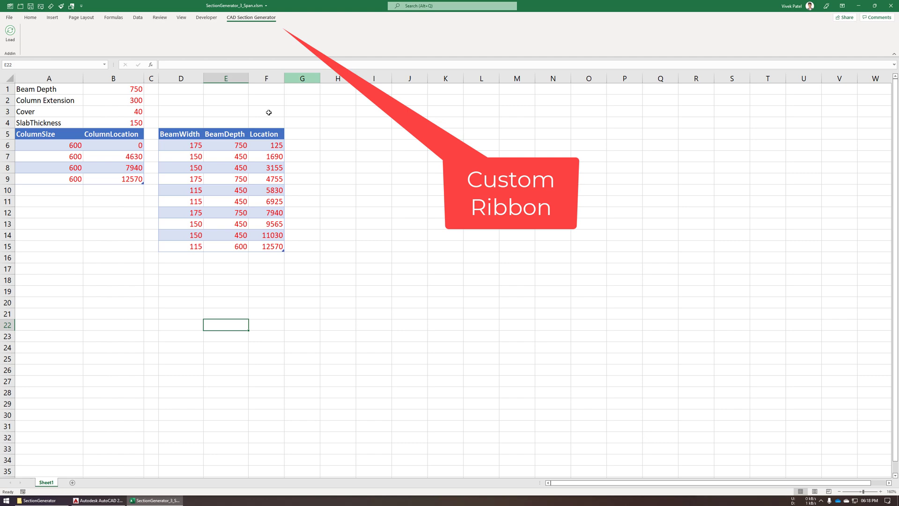
mouse_move(35, 93)
left_mouse_down()
mouse_move(124, 197)
mouse_move(261, 245)
left_mouse_up()
left_click(227, 291)
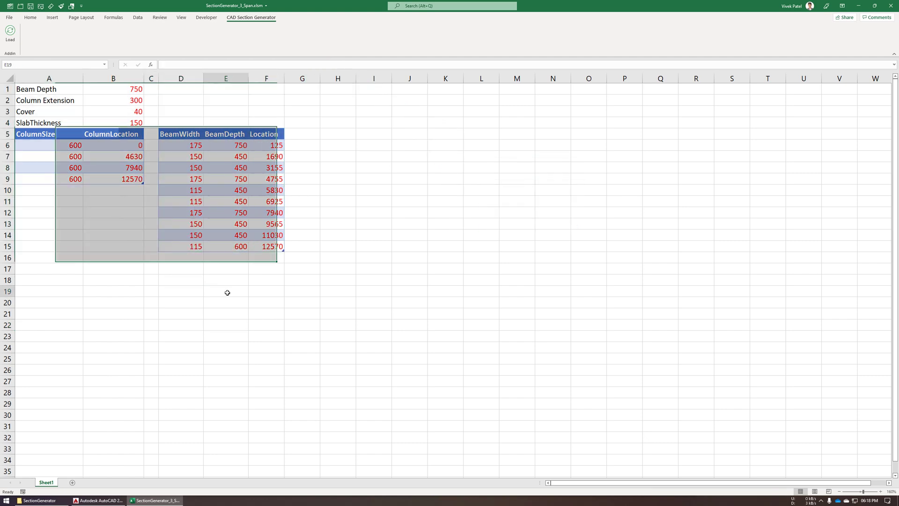
Switch to AutoCAD and create a new drawing from the LS.dwt template.
left_click(98, 501)
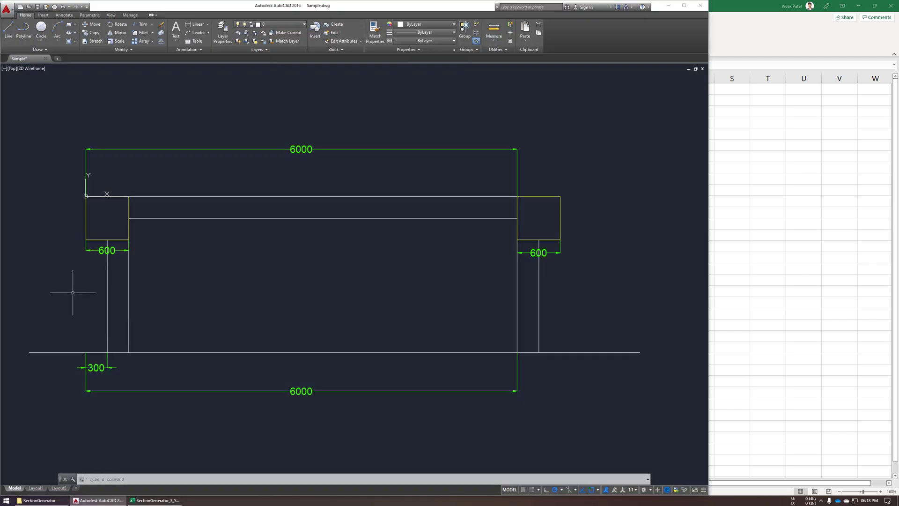
left_click(8, 9)
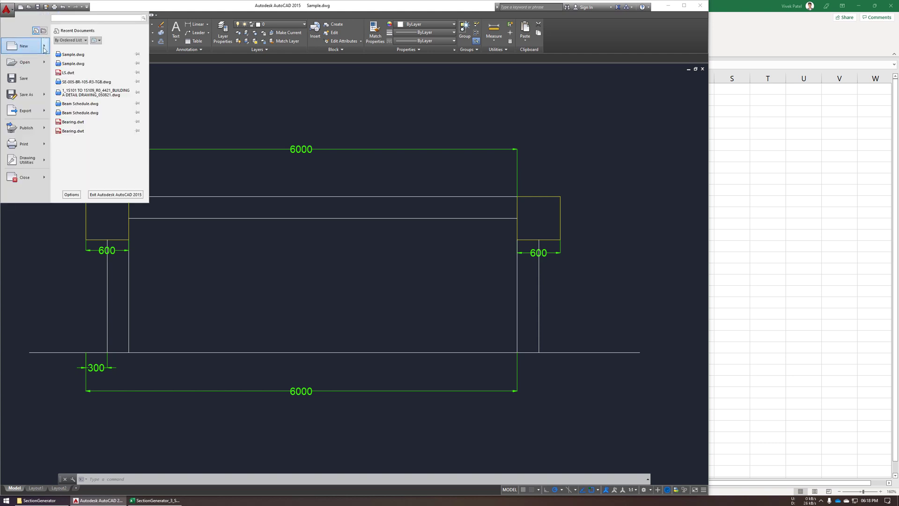
mouse_move(44, 48)
left_click(71, 54)
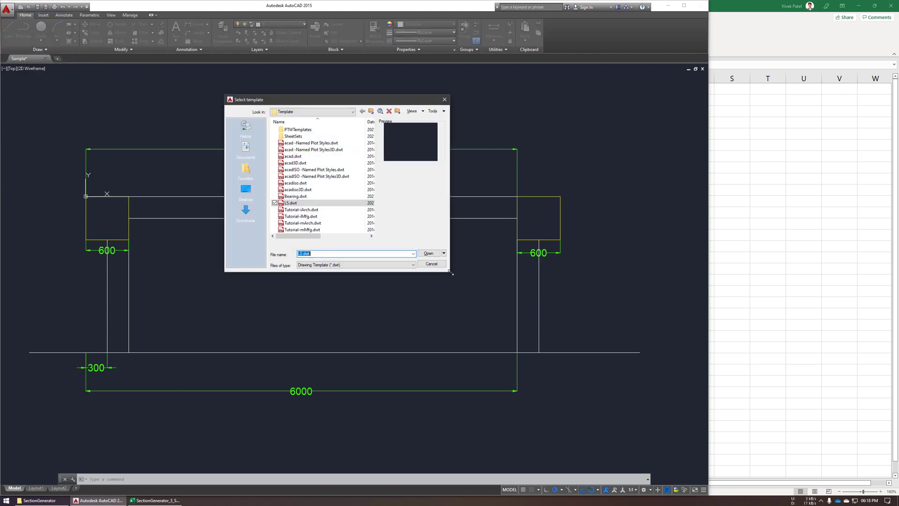
left_click(429, 253)
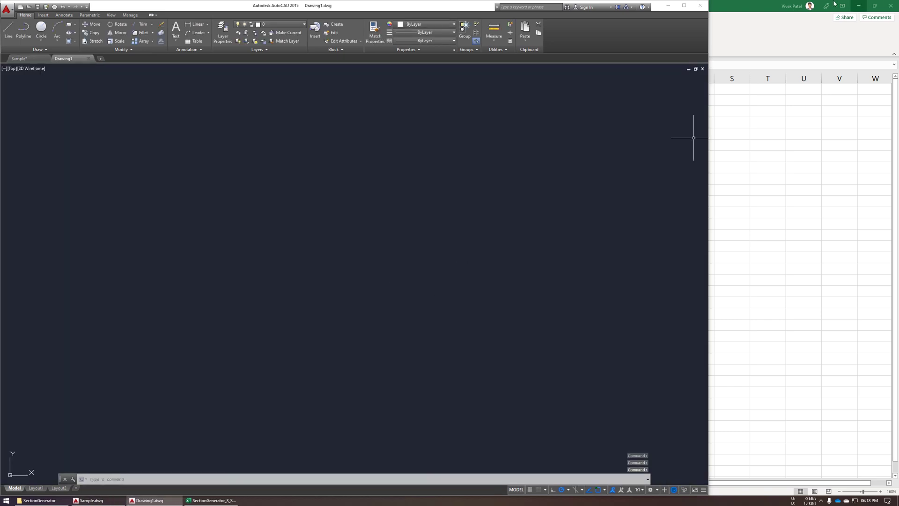
Place the three-span workbook in Excel beside the AutoCAD drawing and load the CAD Section Generator add-in.
left_click(834, 3)
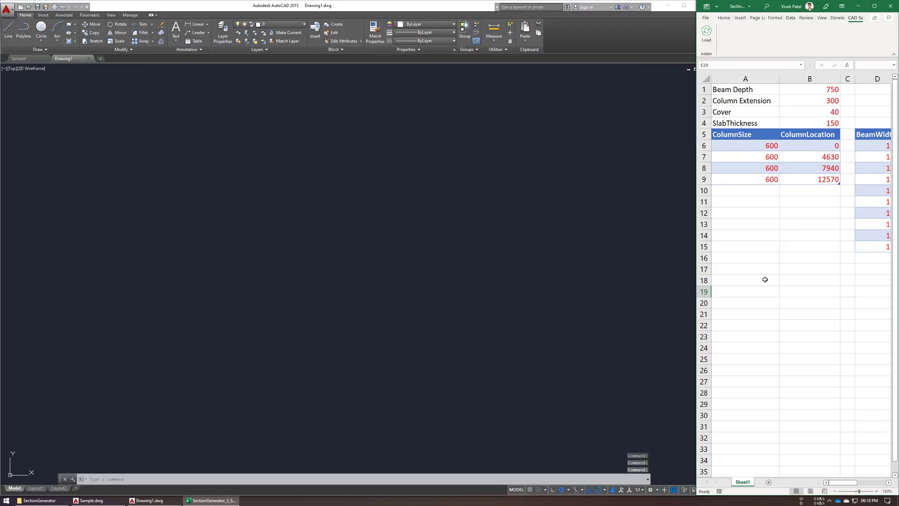
left_click(795, 236)
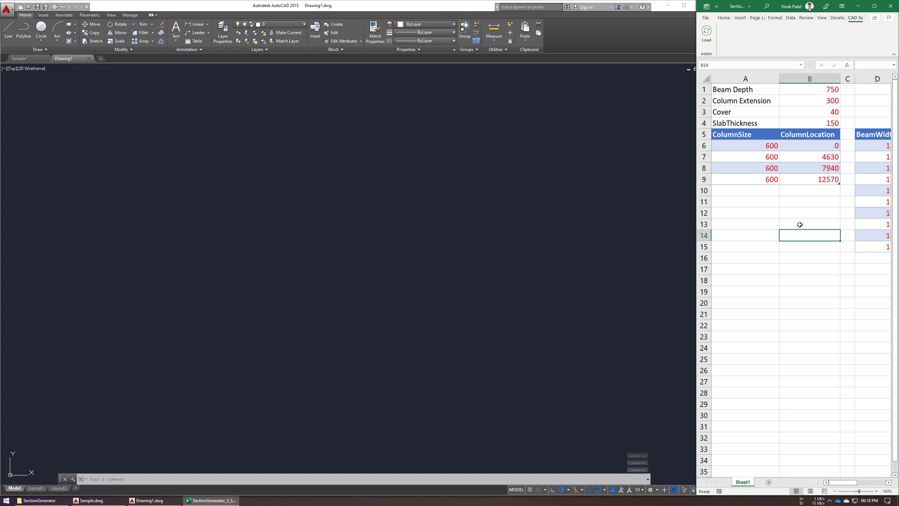
scroll(772, 253, "down", 3, "ctrl")
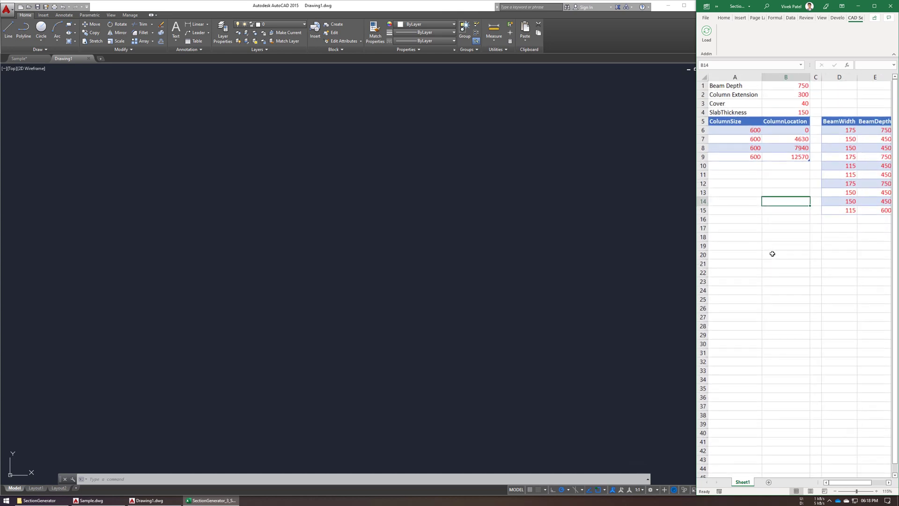
scroll(772, 253, "up", 1, "ctrl")
left_click(733, 169)
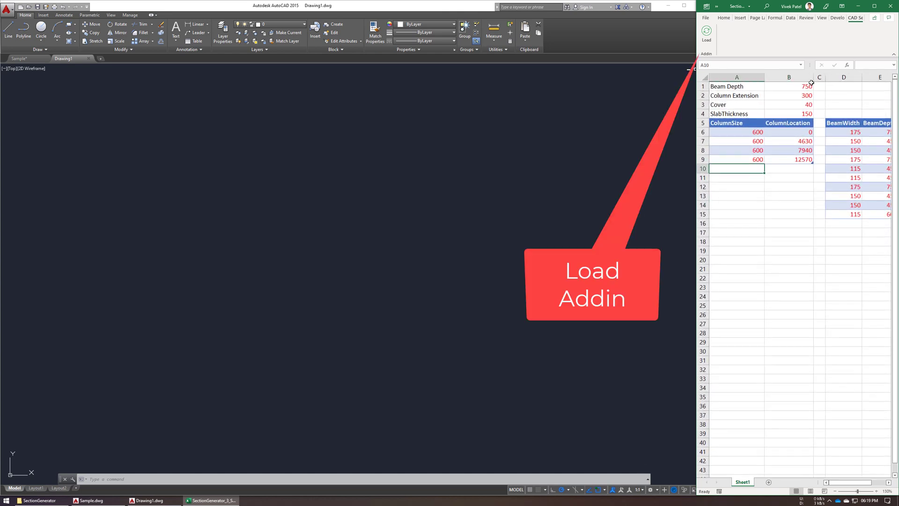
left_click(705, 39)
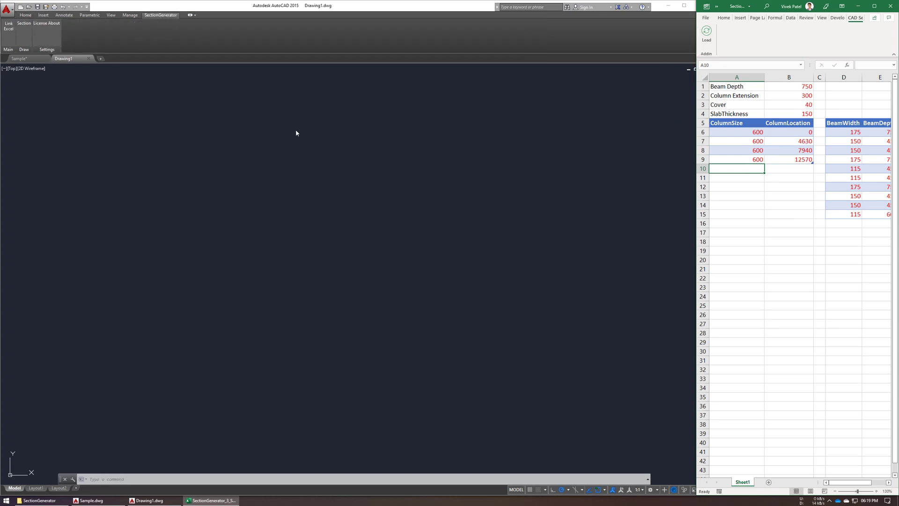
Generate the three-span beam section in Drawing1 with the Section command, placing its base point in the lower-left area of the drawing.
left_click(803, 233)
scroll(814, 224, "down", 1)
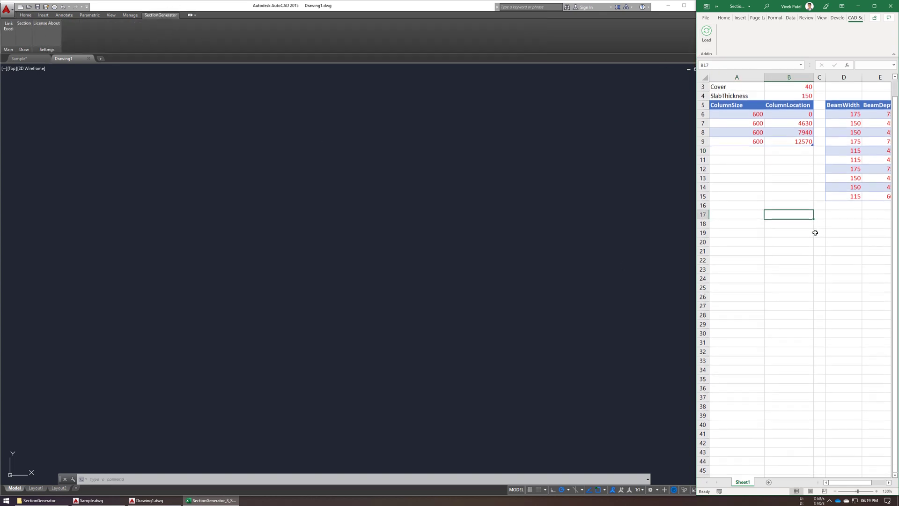
scroll(814, 233, "up", 1)
left_click(774, 185)
left_click(24, 27)
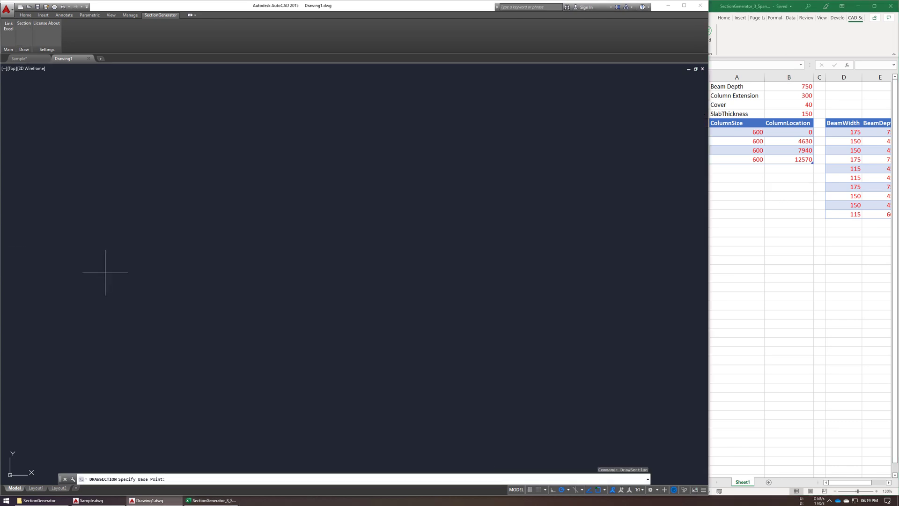
left_click(99, 370)
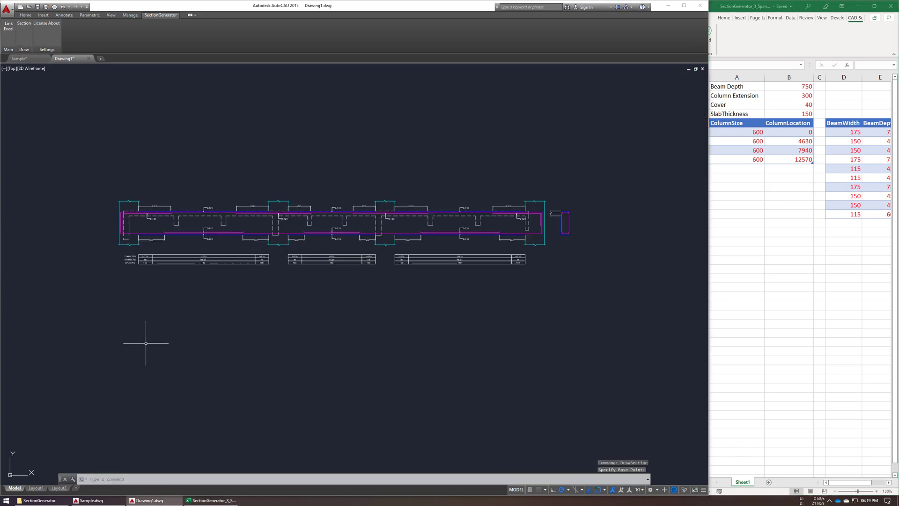
Examine the generated section along all three spans, including the rebar labels, dimensions, stirrup tables and beam cross-section.
scroll(233, 217, "up", 2)
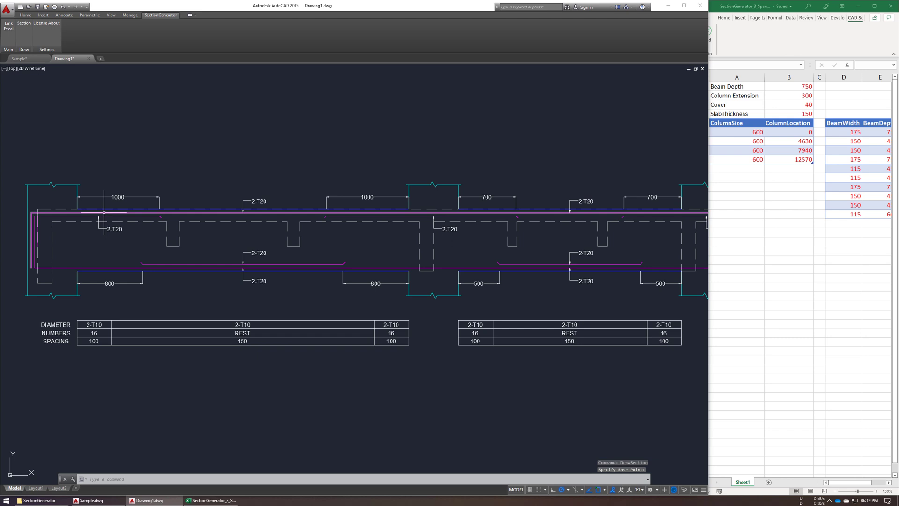
scroll(124, 209, "up", 2)
scroll(55, 258, "up", 1)
scroll(57, 257, "down", 1)
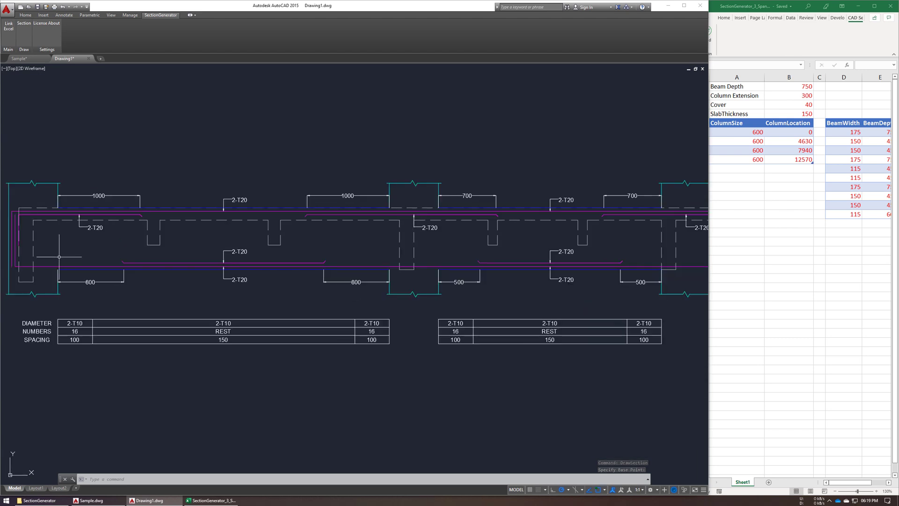
middle_click_drag(319, 254, 148, 244)
middle_click_drag(517, 268, 289, 285)
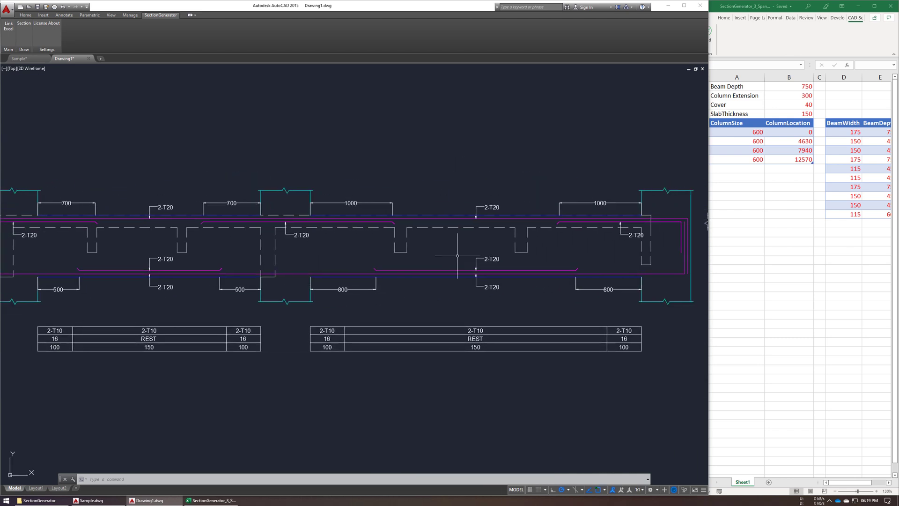
scroll(559, 280, "up", 2)
middle_click_drag(555, 280, 369, 279)
scroll(385, 282, "down", 2)
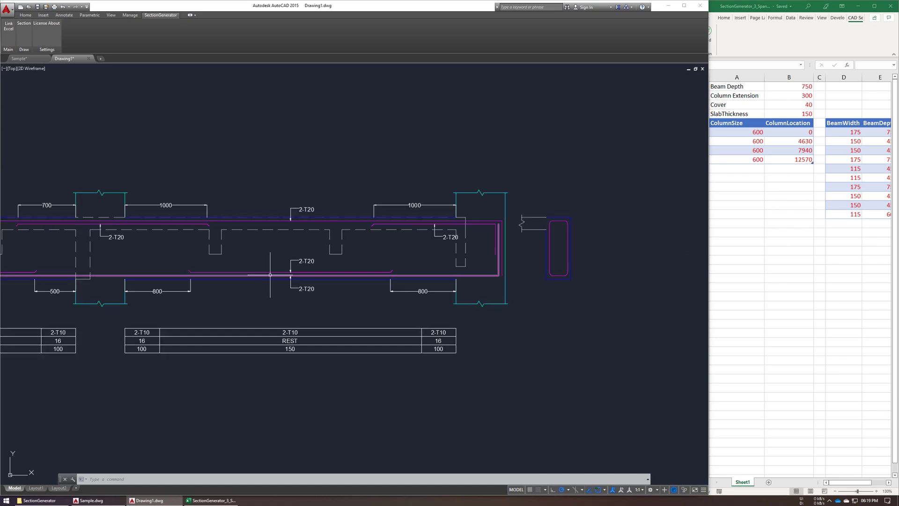
middle_click_drag(273, 274, 491, 294)
middle_click_drag(202, 267, 410, 272)
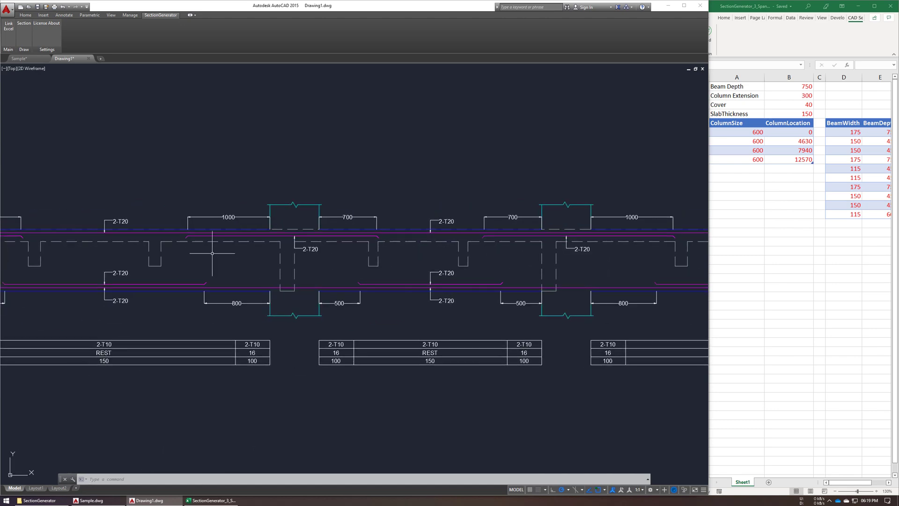
middle_click_drag(213, 253, 388, 251)
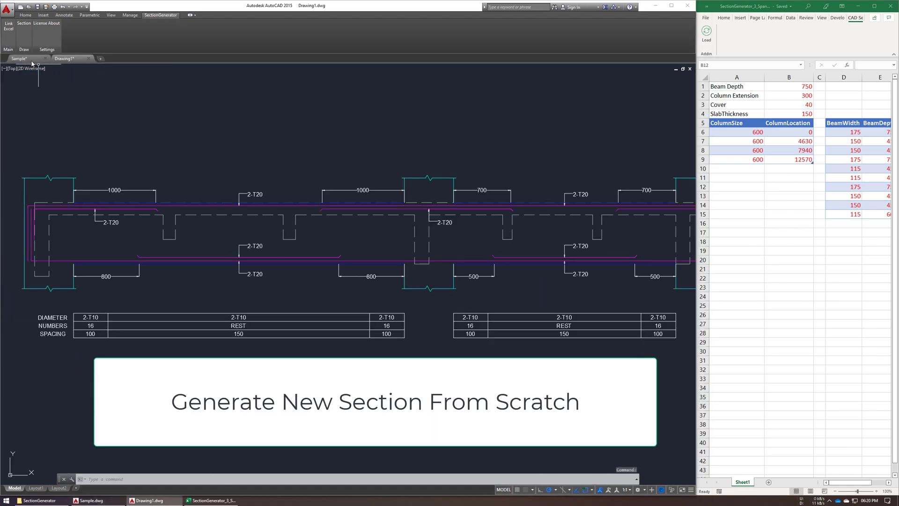
Close the three-span workbook and open SectionGenerator_Basic.xlsm, placed beside the AutoCAD window.
left_click(22, 101)
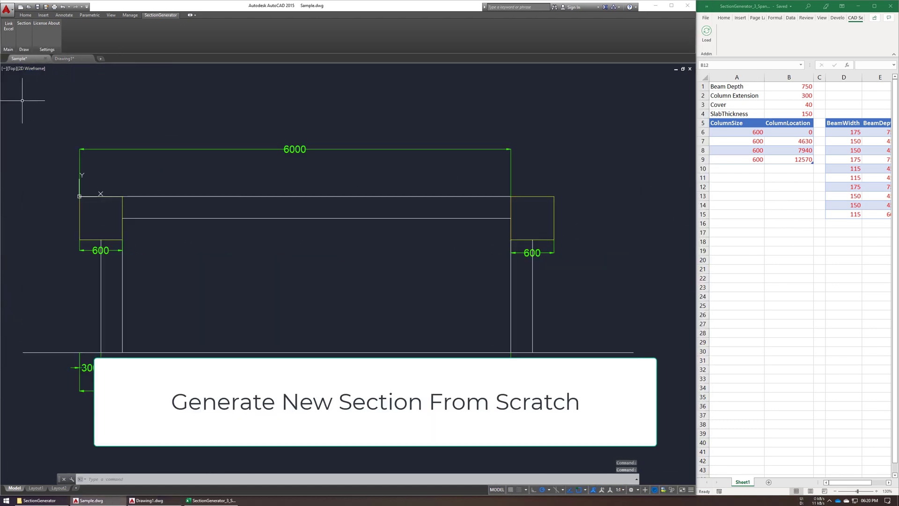
left_click(889, 6)
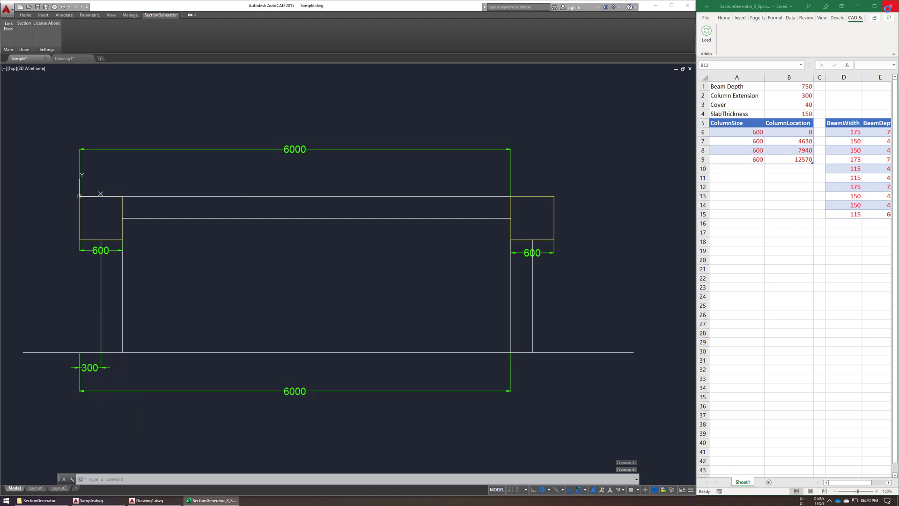
left_click(39, 501)
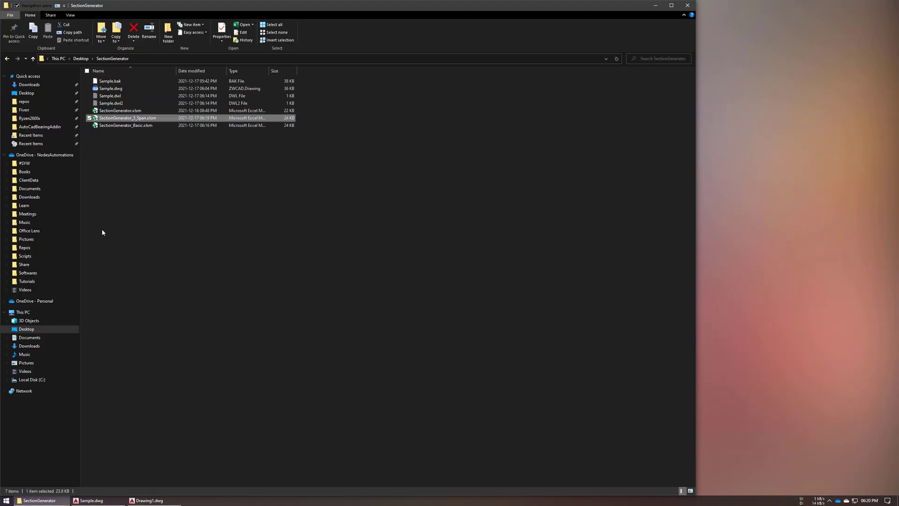
left_click(138, 126)
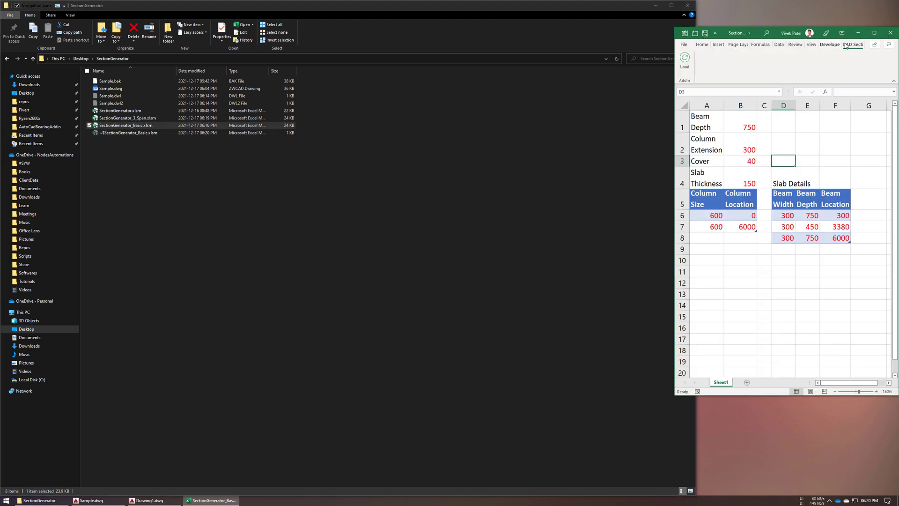
left_click(874, 33)
left_click_drag(663, 8, 834, 115, "shift")
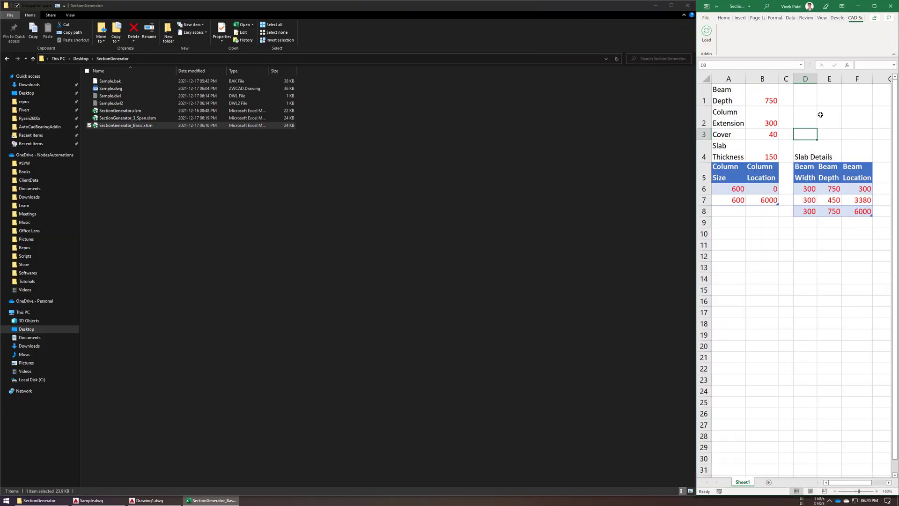
Compare the column sizes, spacing and offset dimensions in Sample.dwg with the inputs in the basic workbook.
left_click(151, 501)
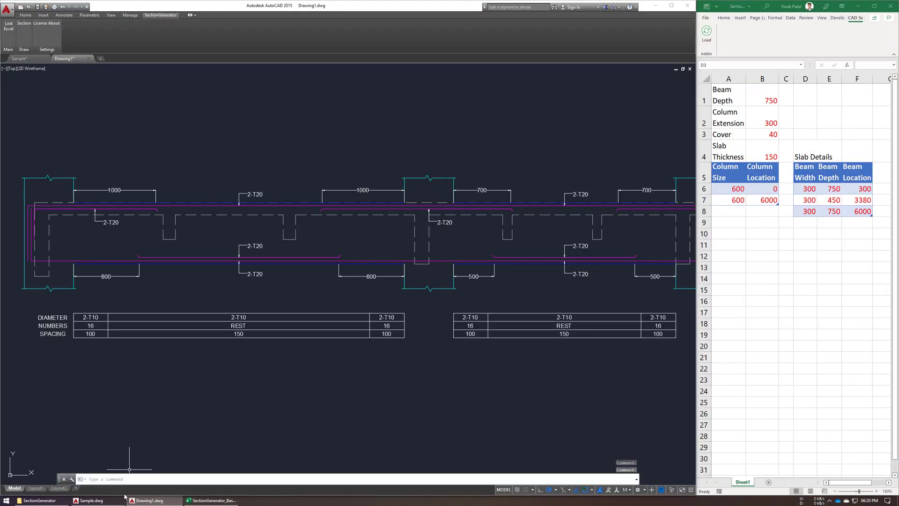
left_click(20, 59)
scroll(192, 201, "down", 3)
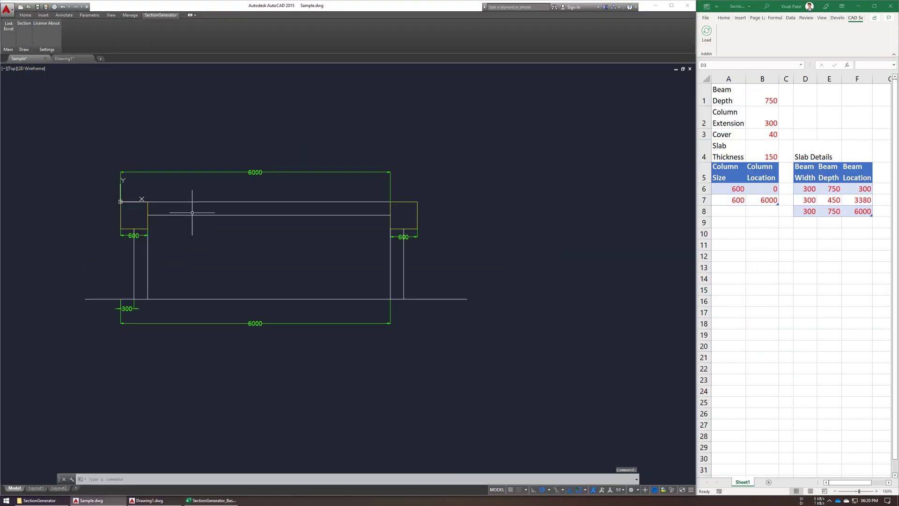
scroll(213, 209, "up", 4)
middle_click_drag(219, 210, 222, 213)
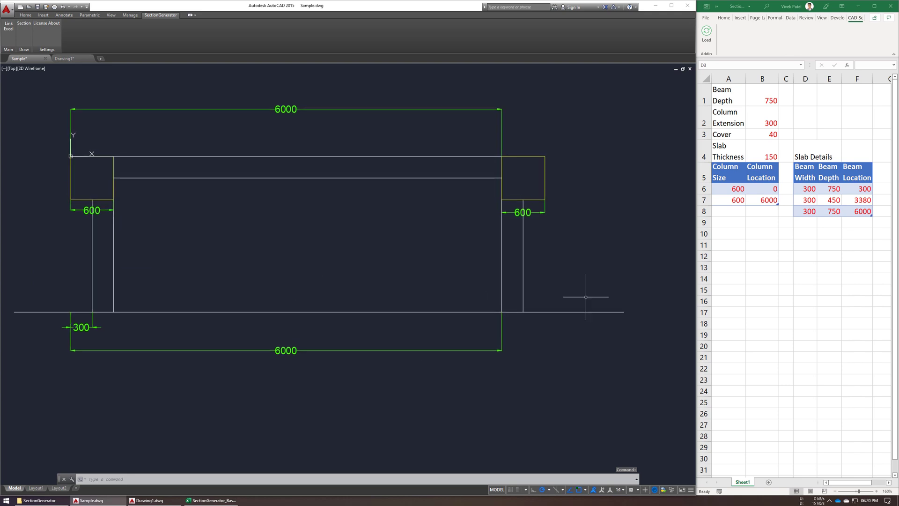
middle_click_drag(302, 223, 307, 236)
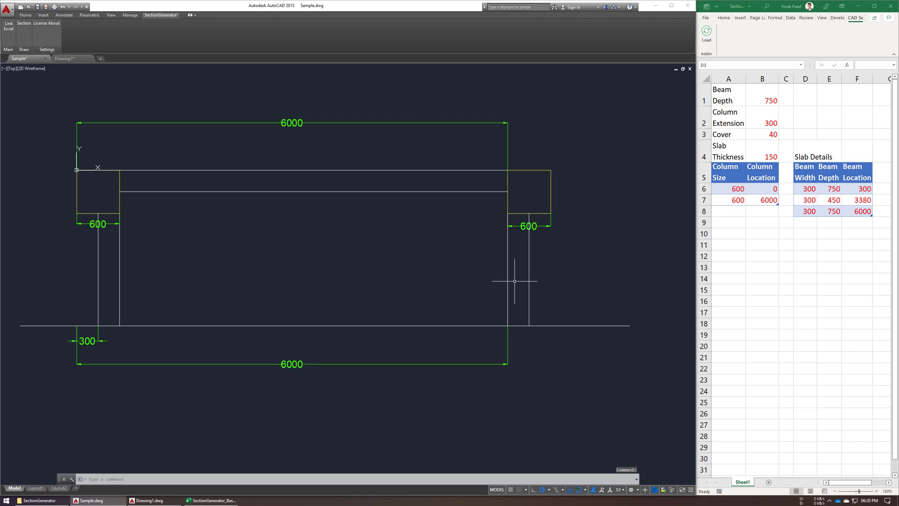
middle_click_drag(392, 417, 397, 425)
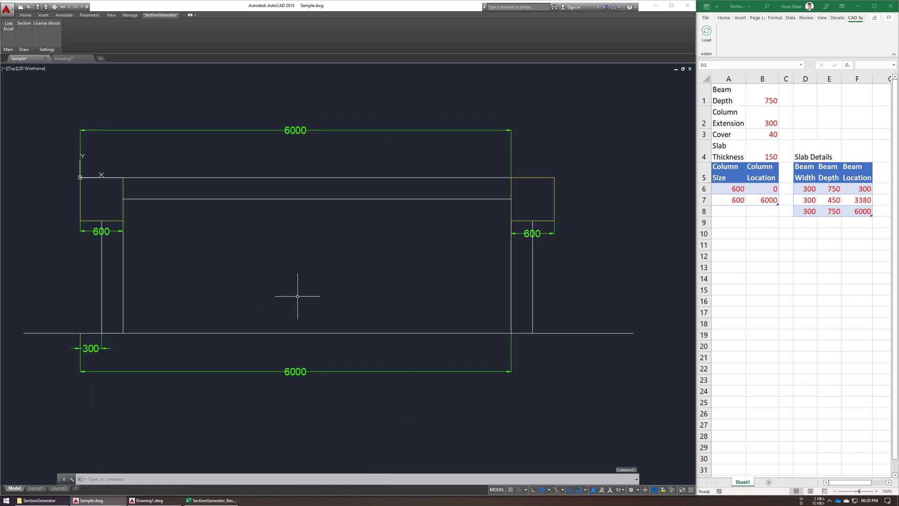
left_click(770, 128)
left_click(769, 96)
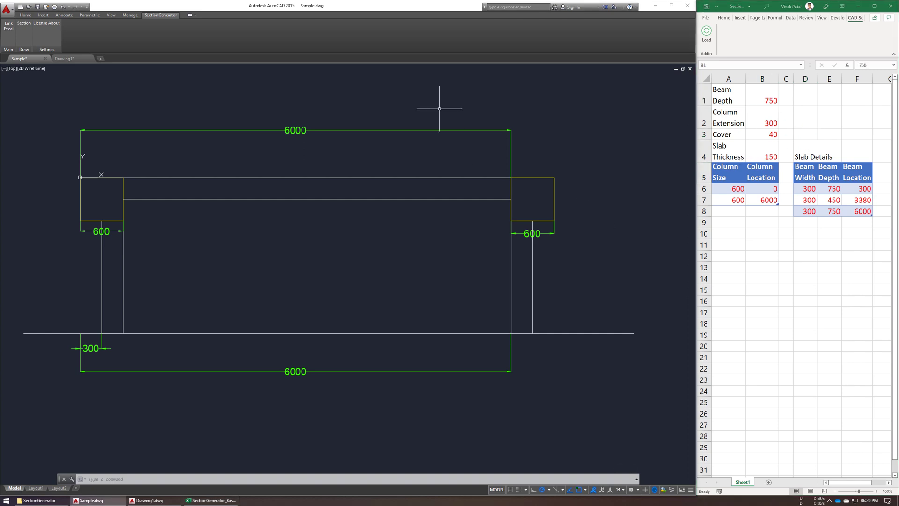
scroll(445, 103, "down", 3)
mouse_move(445, 94)
middle_mouse_down()
mouse_move(428, 191)
mouse_move(395, 225)
middle_mouse_up()
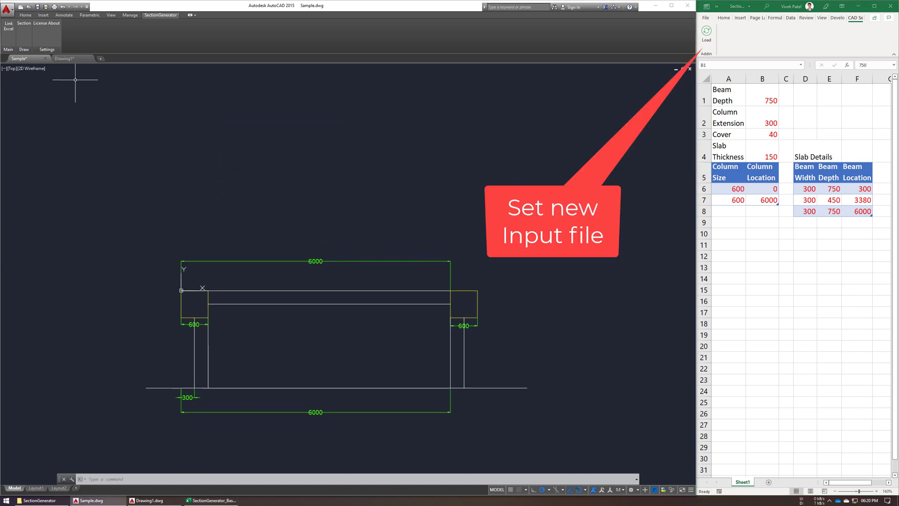
Generate the single-span beam section from the basic workbook with the Section command in an empty area of Drawing1.
left_click(797, 229)
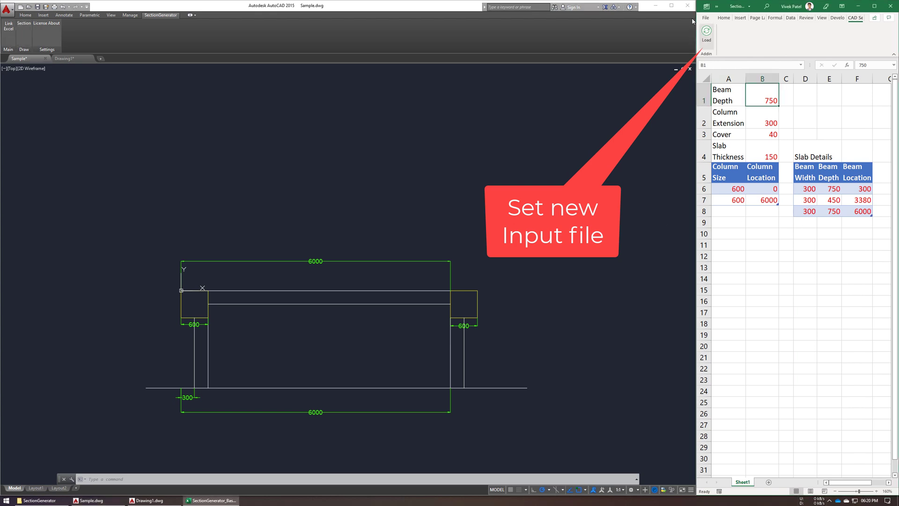
left_click(26, 35)
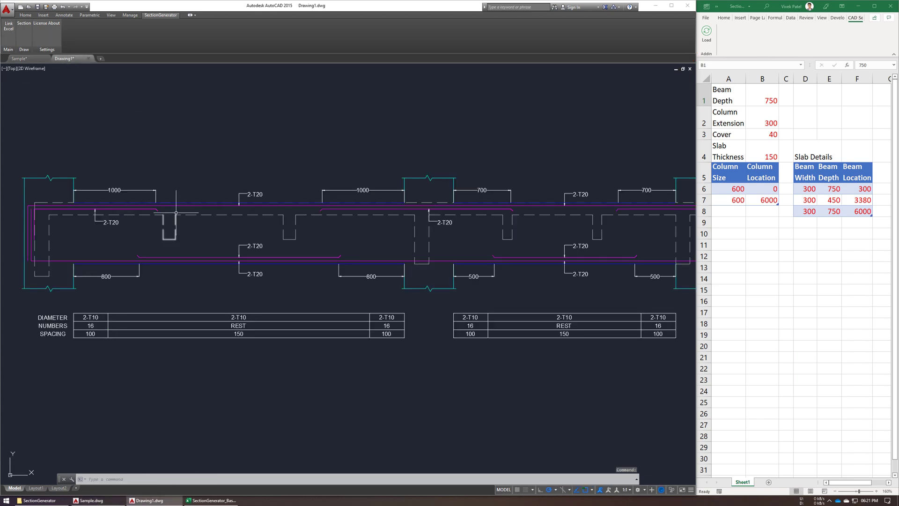
scroll(231, 126, "down", 4)
middle_click_drag(235, 317, 240, 229)
middle_click_drag(357, 213, 361, 152)
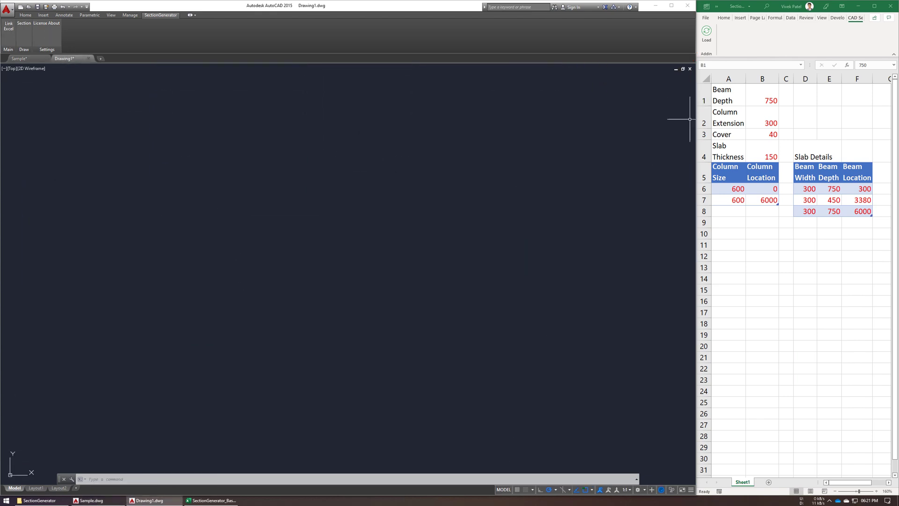
left_click(25, 32)
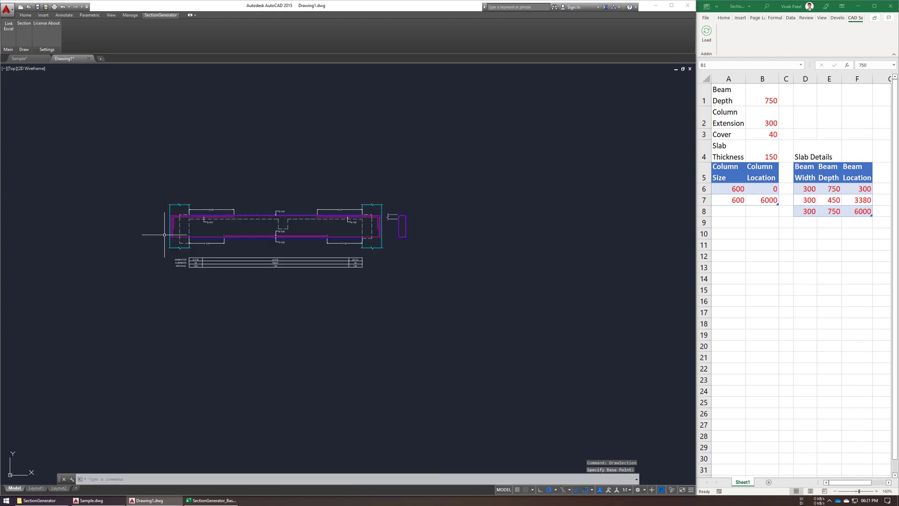
scroll(239, 211, "up", 4)
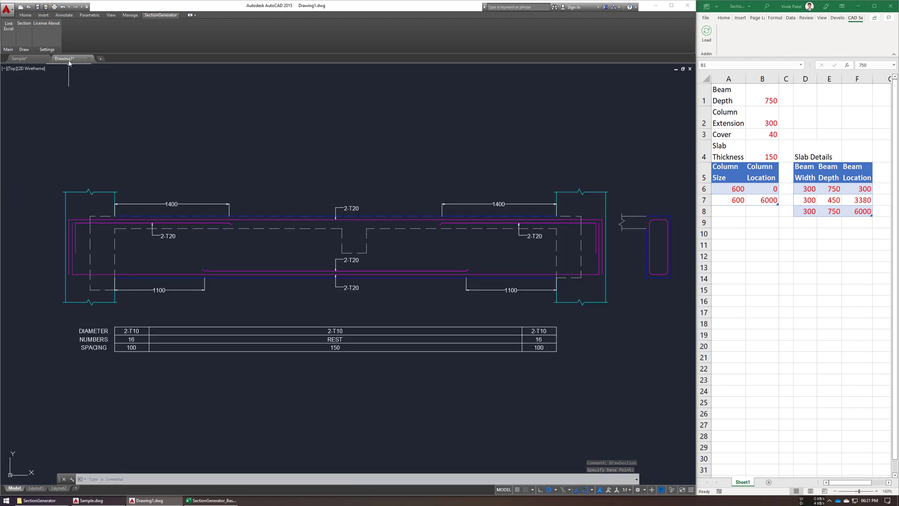
middle_click_drag(213, 211, 206, 188)
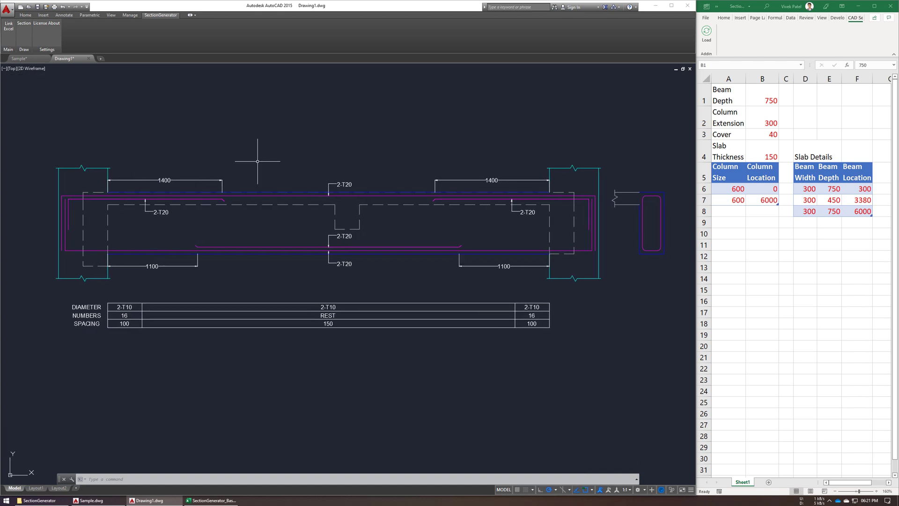
middle_click_drag(297, 133, 290, 130)
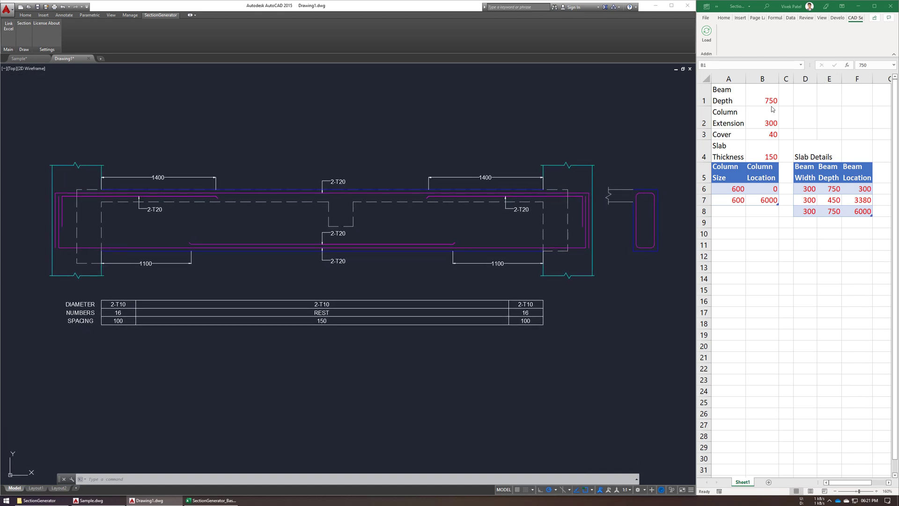
Add an aligned dimension for the full beam depth beside the beam cross-section.
type("da")
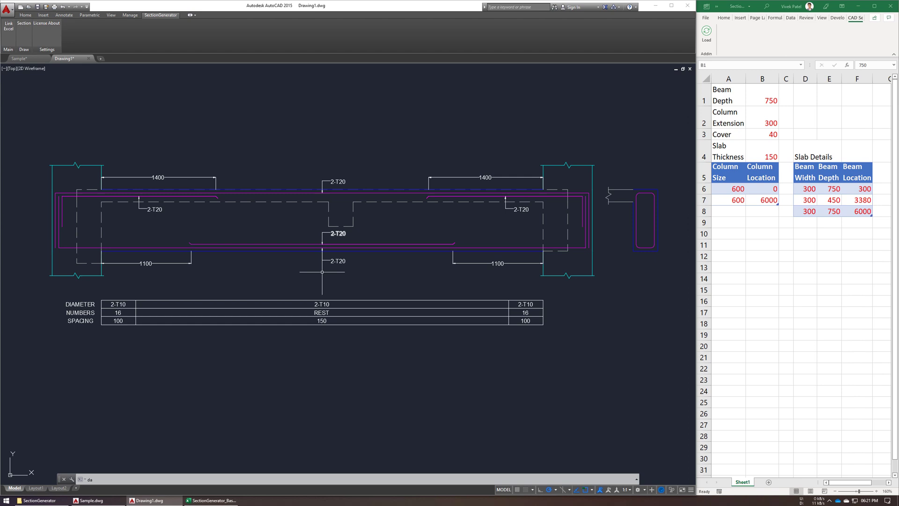
key("Escape")
type("dal")
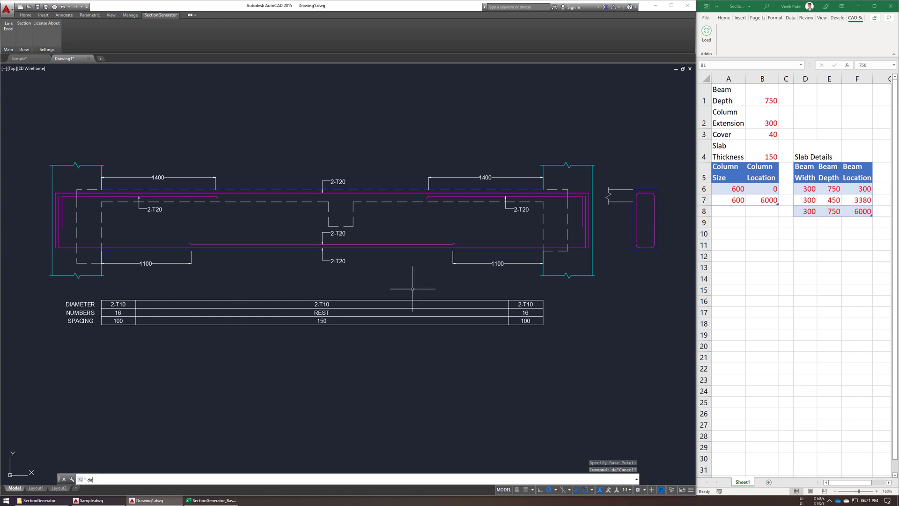
key("Return")
left_click(658, 190)
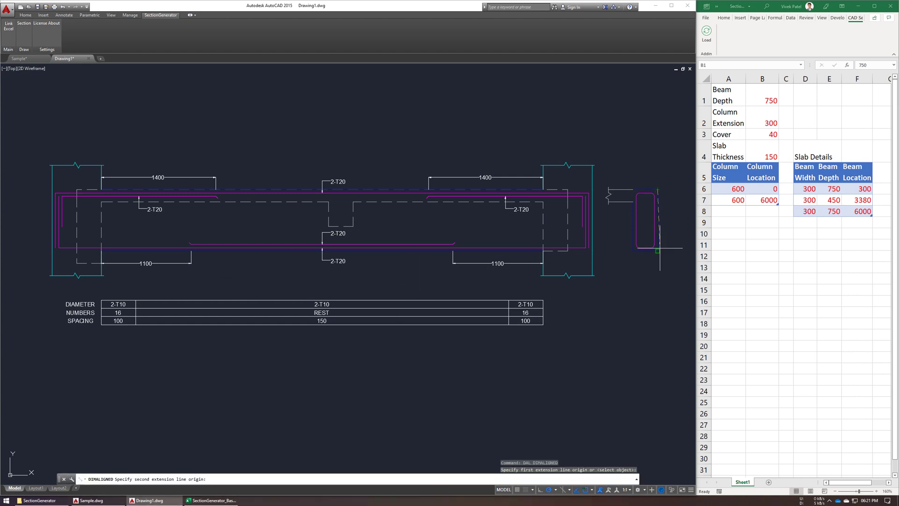
left_click(658, 250)
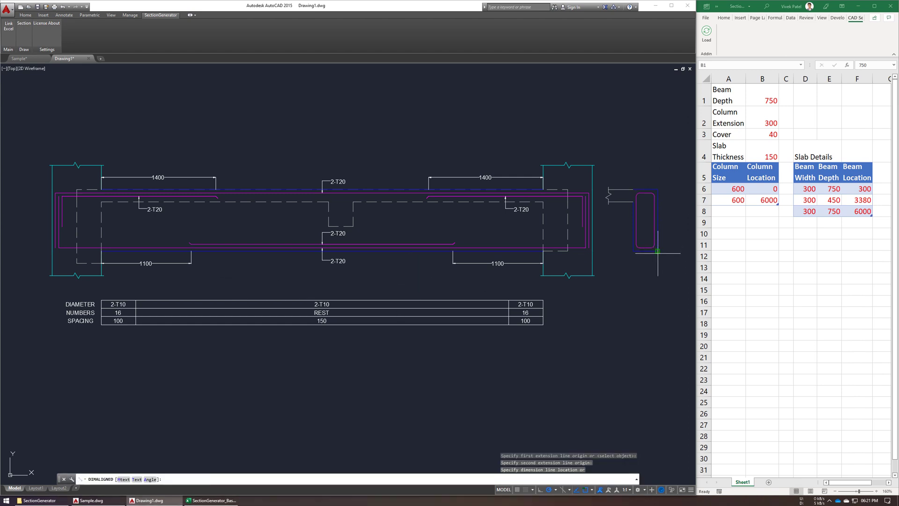
Check the right-hand column's extension below the beam underside against the Column Extension input, using a temporary aligned dimension.
left_click(762, 118)
left_click(550, 186)
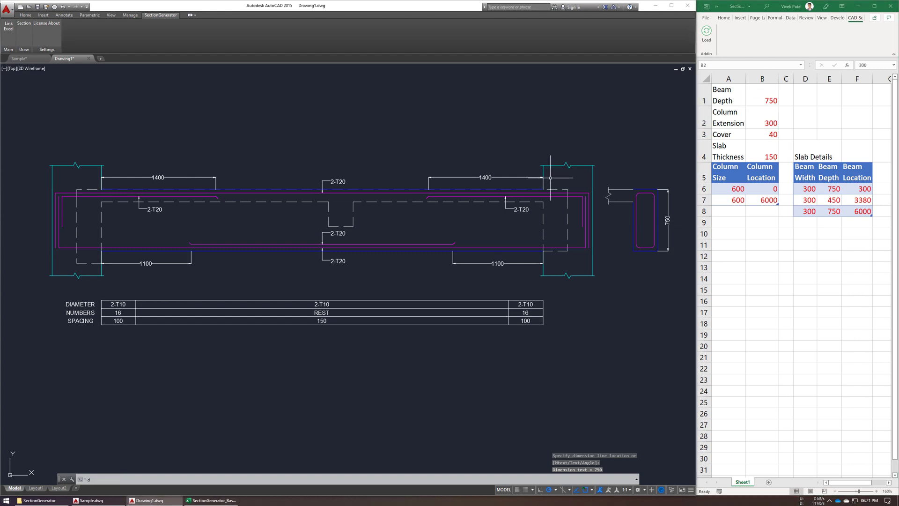
type("dal")
key("Return")
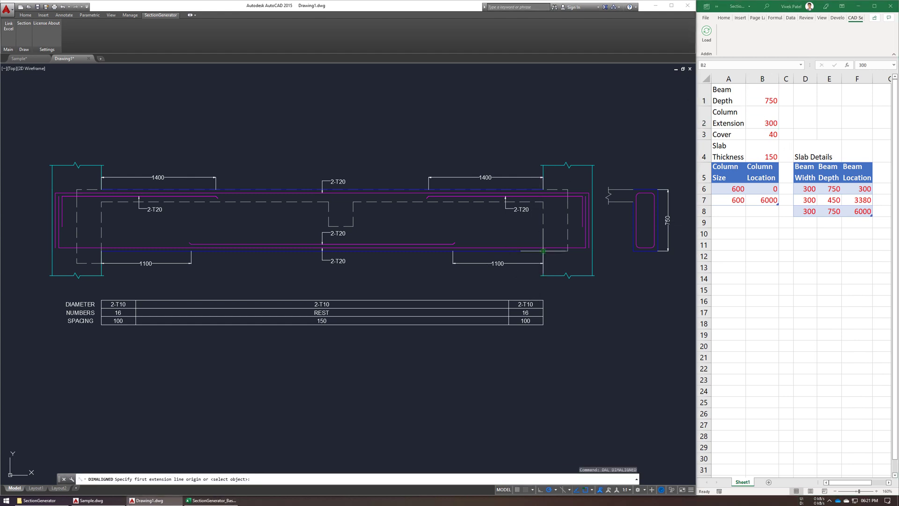
left_click(543, 251)
left_click(544, 276)
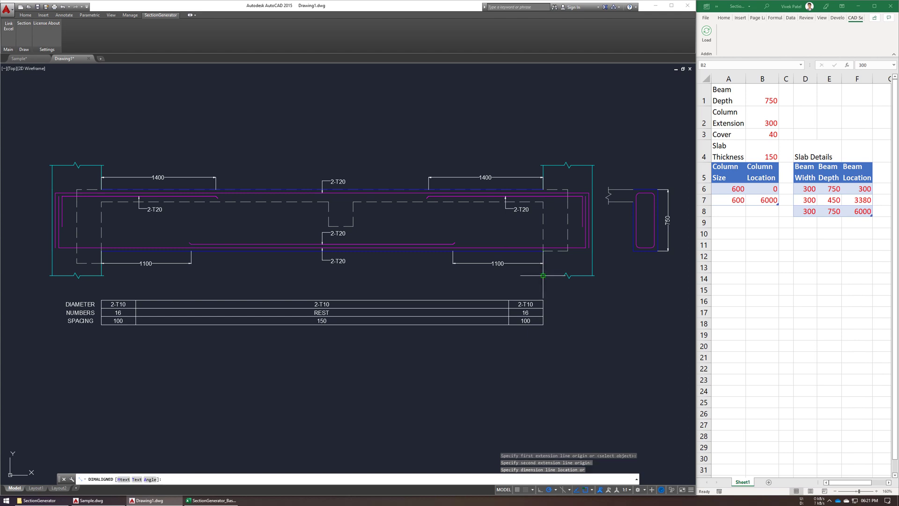
key("Escape")
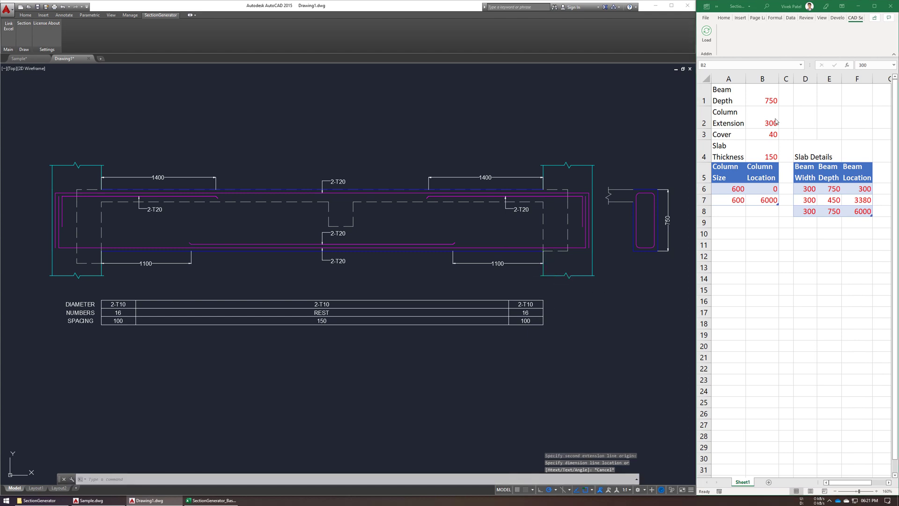
Compare the Column Extension, Cover and Slab Thickness inputs with the generated section in Drawing1.
left_click(775, 121)
left_click(770, 134)
left_click(755, 152)
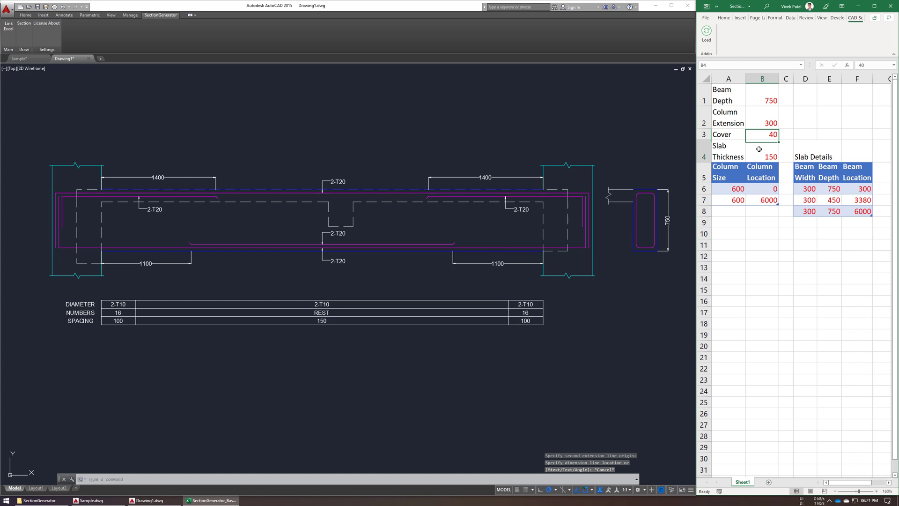
left_click(229, 212)
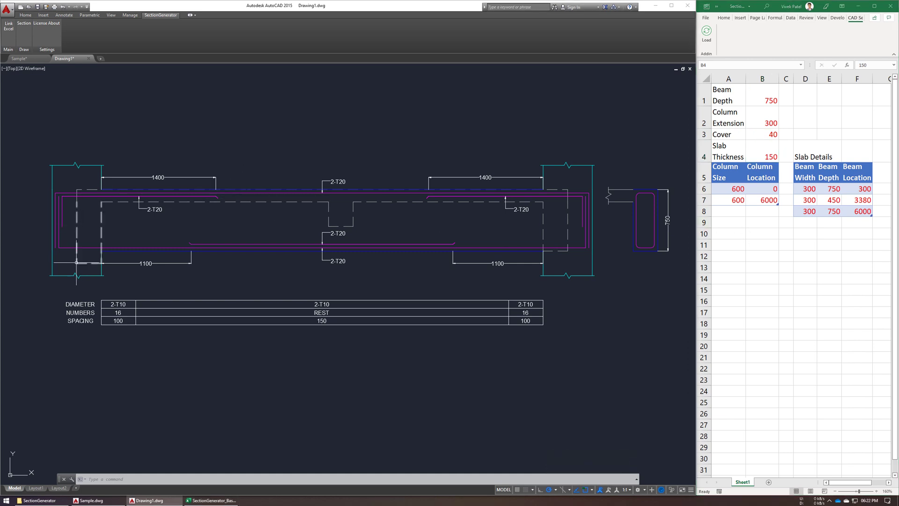
key("Escape")
key("Escape")
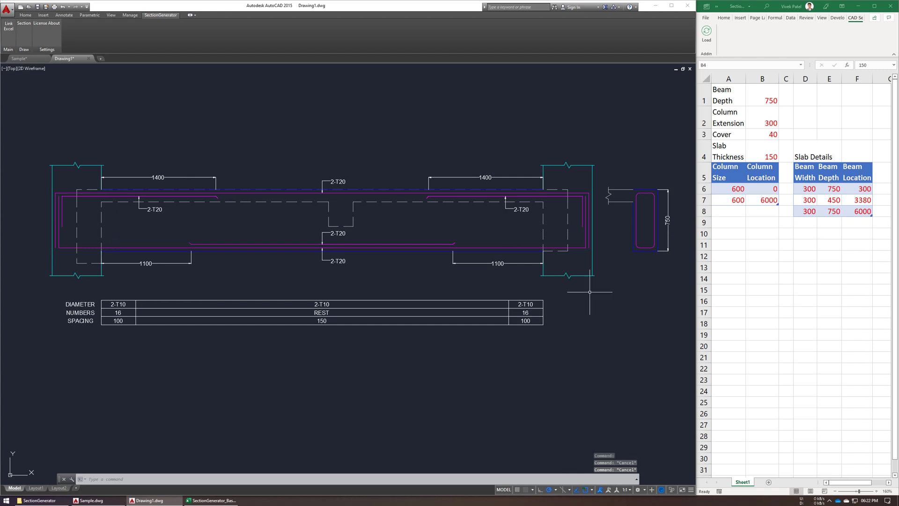
Compare the Column Size and Column Location table in the workbook with the column dimensions and spacing in Sample.dwg.
left_click(740, 191)
left_click(760, 232)
left_click_drag(740, 176, 772, 200)
left_click(758, 245)
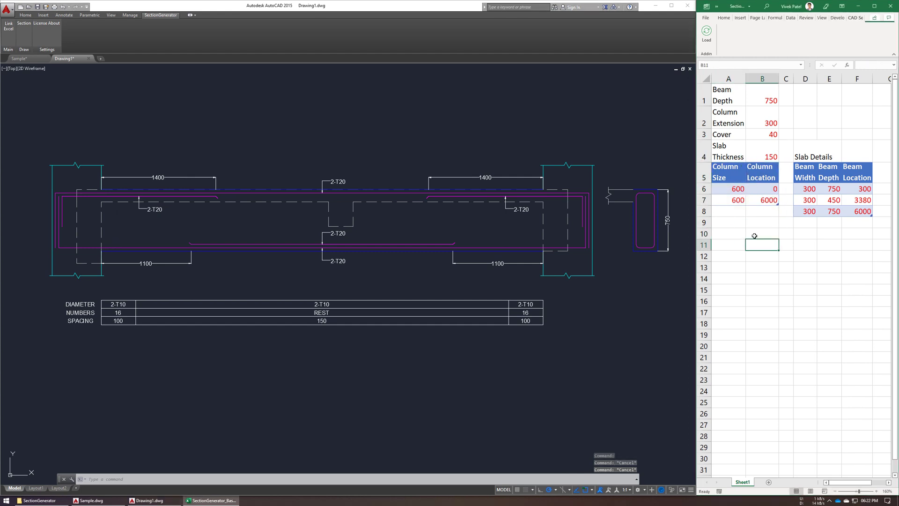
left_click(27, 59)
middle_click_drag(265, 189, 239, 207)
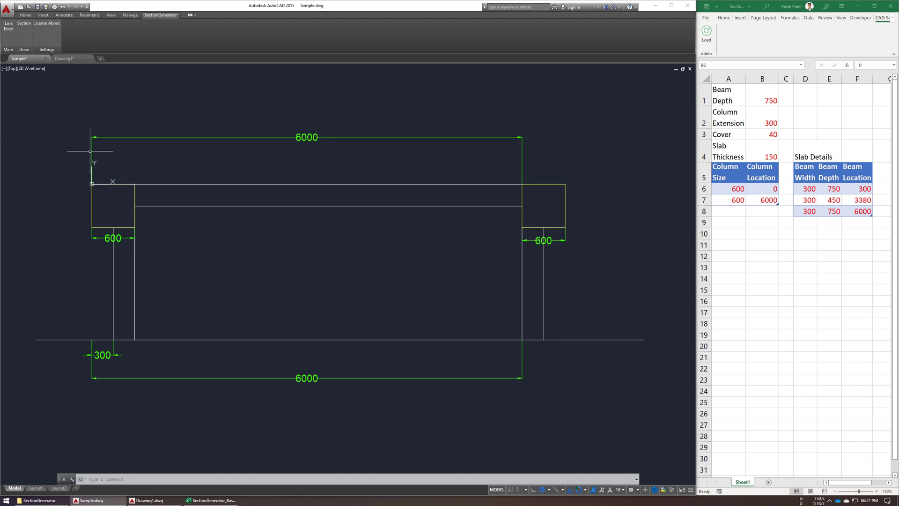
left_click(741, 188)
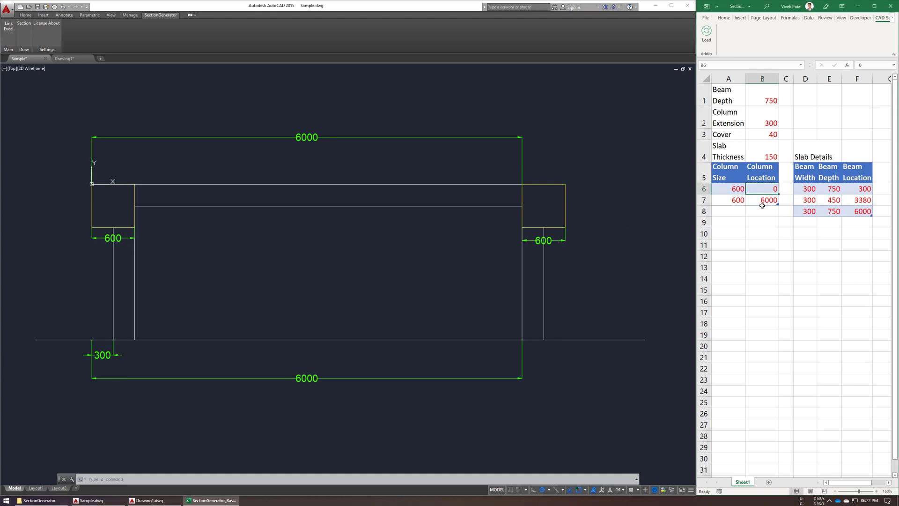
left_click(762, 208)
left_click(342, 158)
left_click(742, 229)
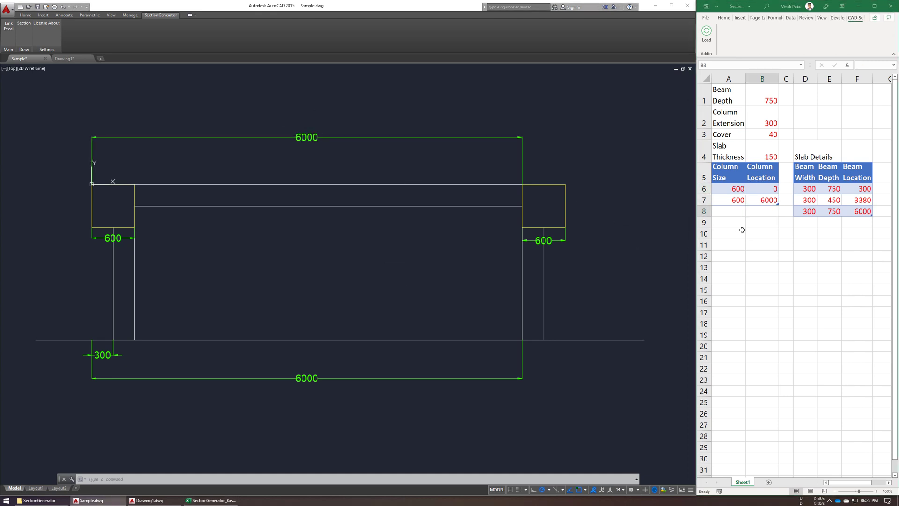
left_click_drag(737, 188, 763, 201)
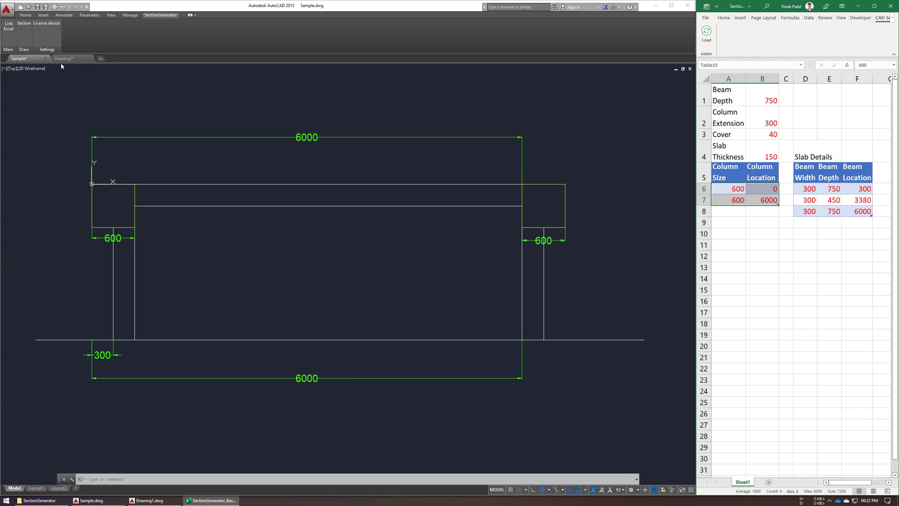
middle_click_drag(366, 292, 366, 289)
left_click(734, 252)
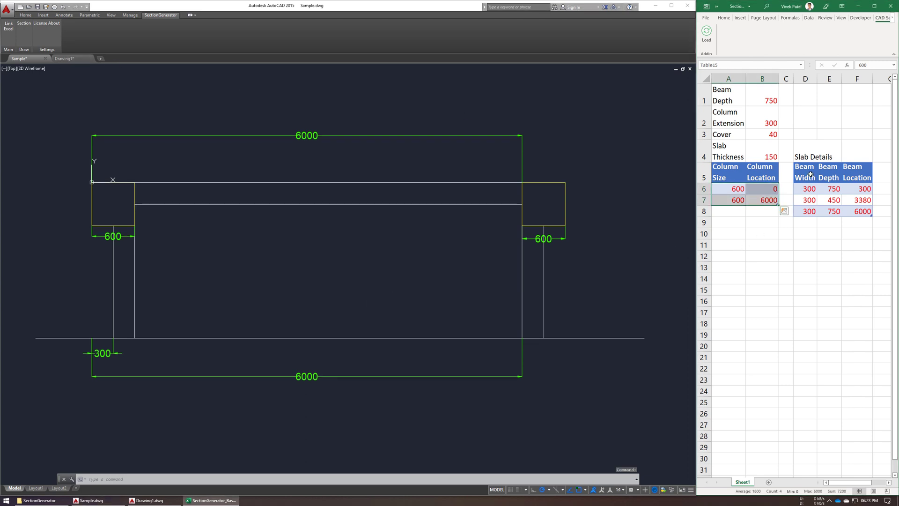
Copy the middle beam row (300, 450, 3380) of the Slab Details table and delete that row from the table.
left_click_drag(811, 174, 855, 205)
left_click(850, 251)
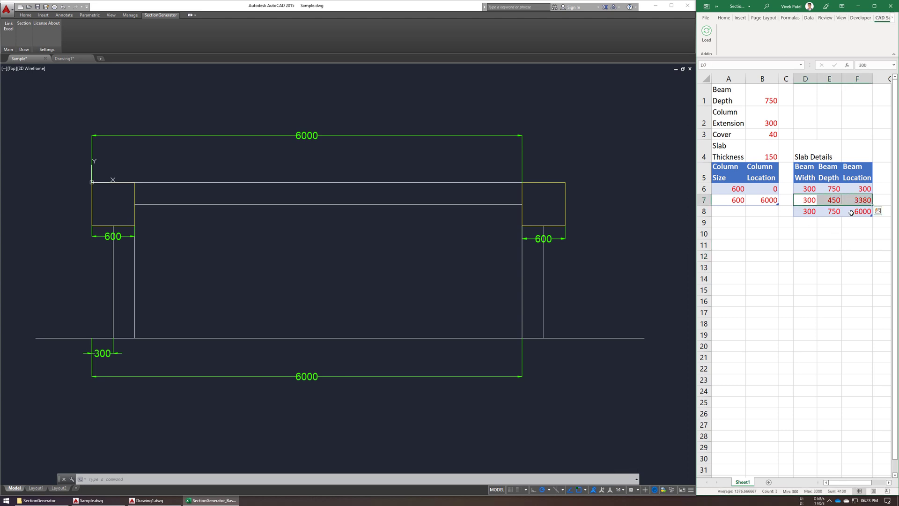
right_click(829, 200)
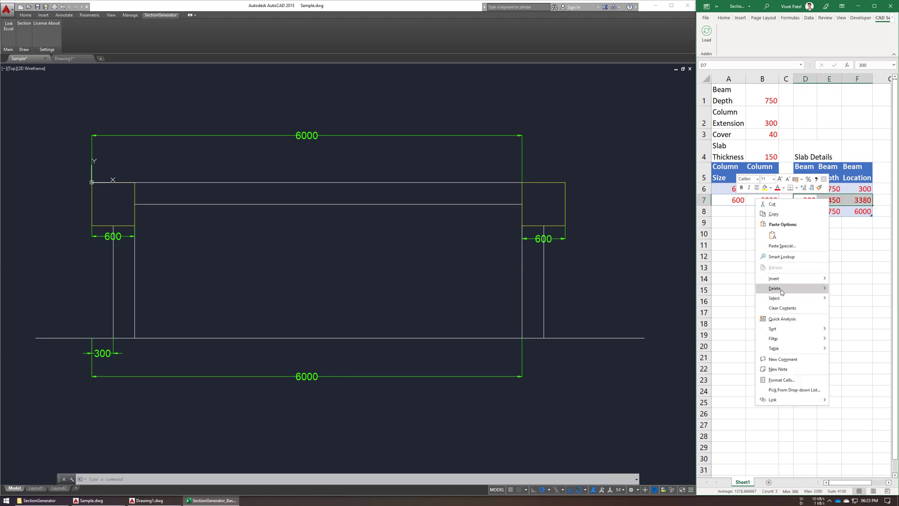
mouse_move(782, 291)
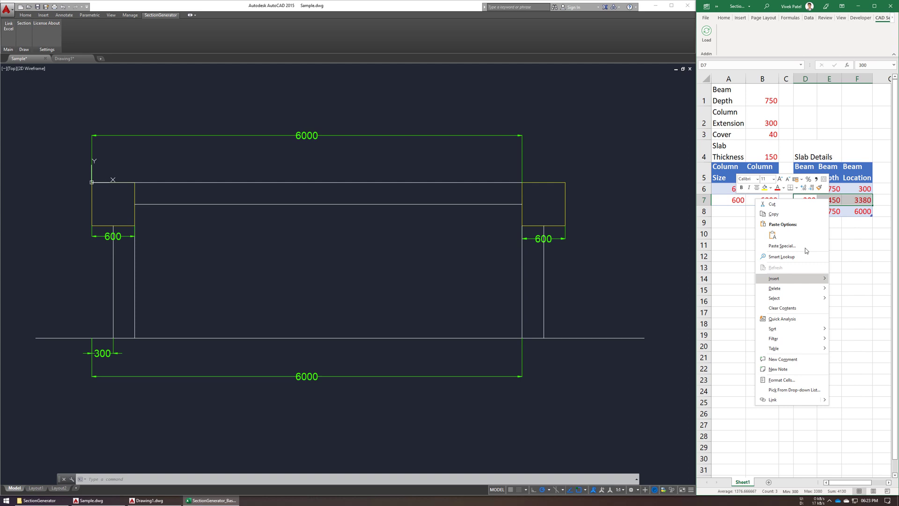
left_click(850, 241)
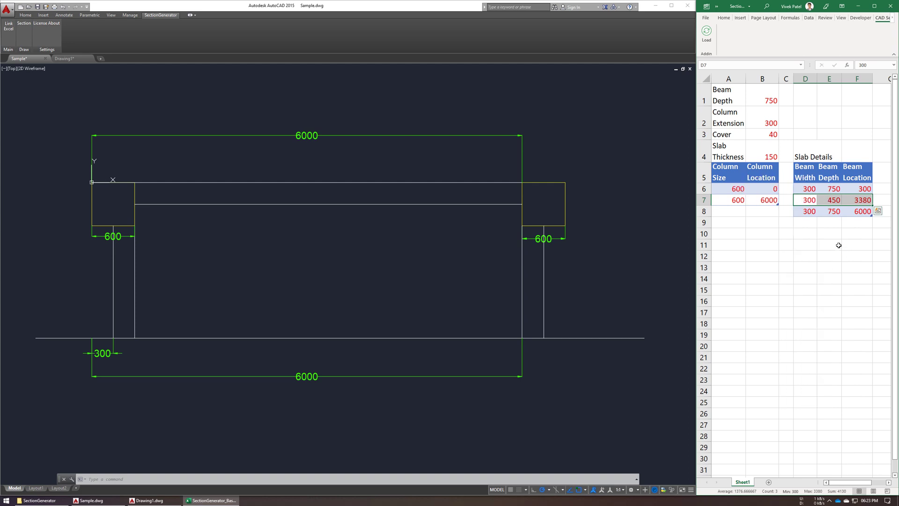
key("ctrl+c")
right_click(813, 200)
mouse_move(838, 291)
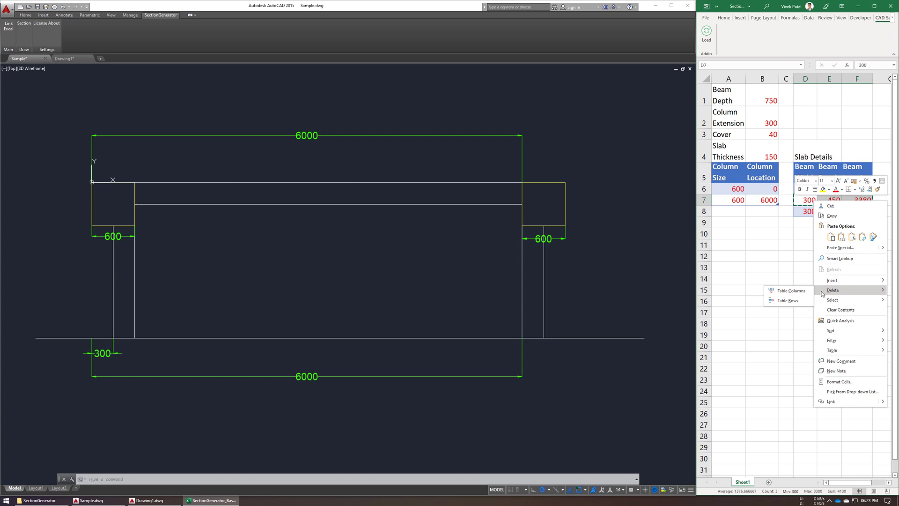
left_click(799, 301)
left_click(804, 278)
left_click(804, 222)
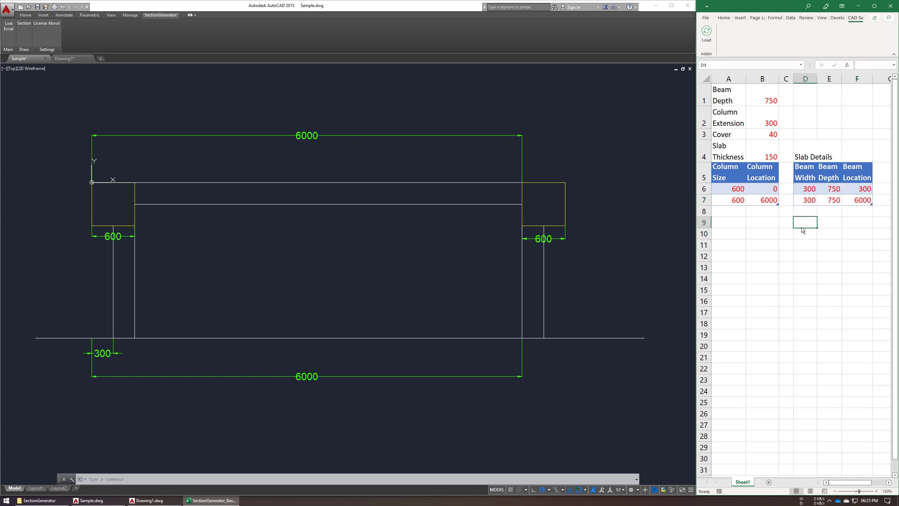
left_click(806, 256)
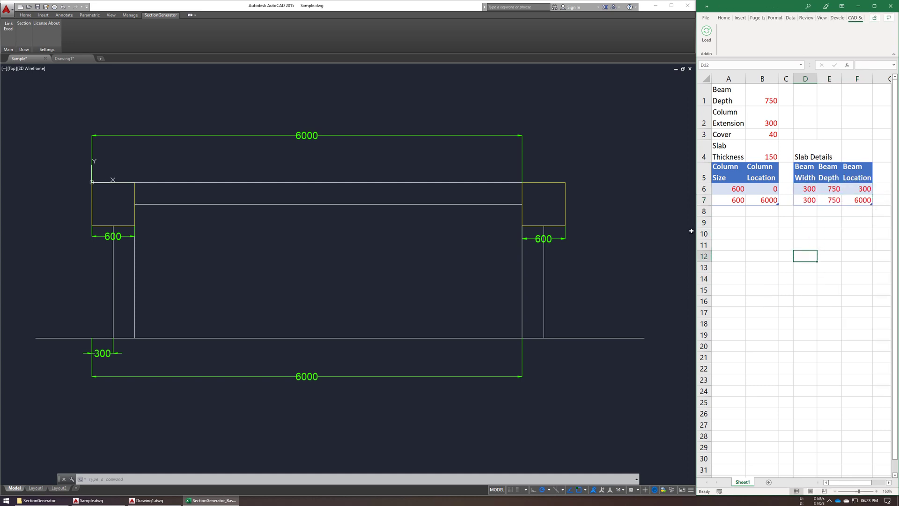
Compare the remaining beam widths, depths and locations in Slab Details with the beams drawn in Sample.dwg.
left_click(352, 258)
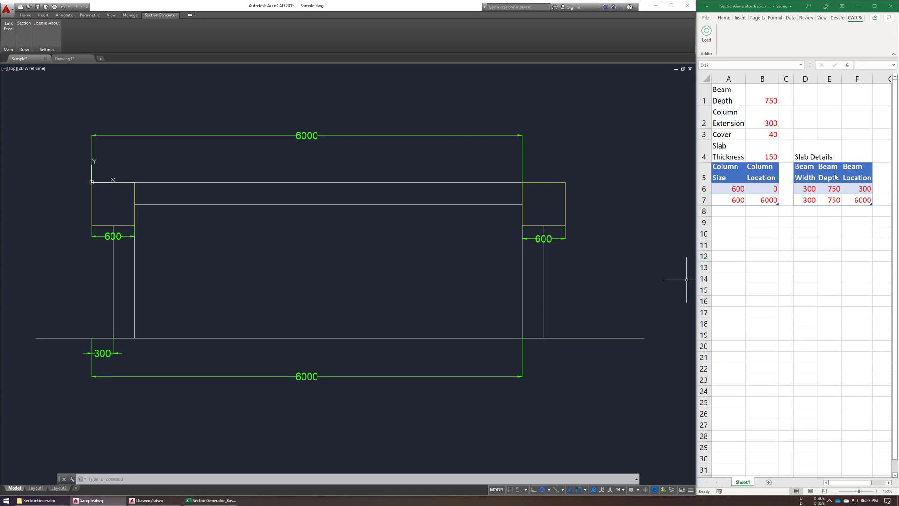
left_click(815, 186)
left_click(145, 260)
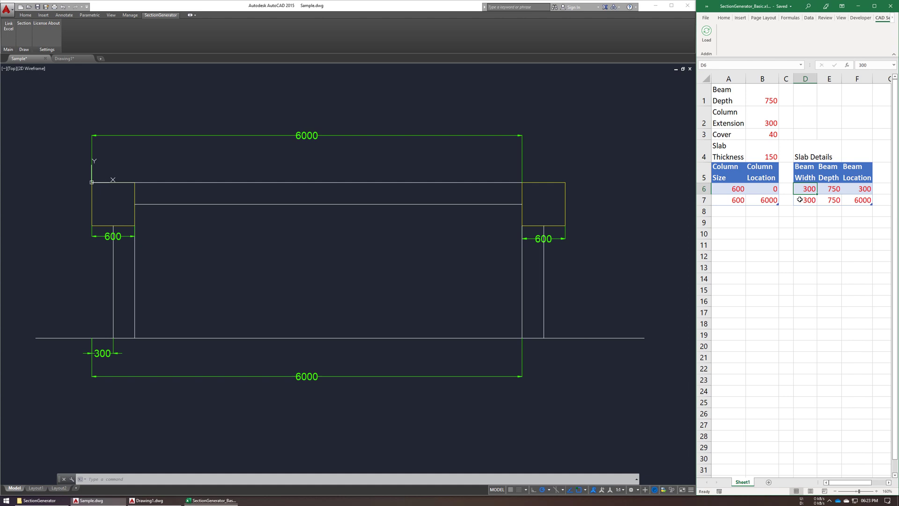
left_click(799, 235)
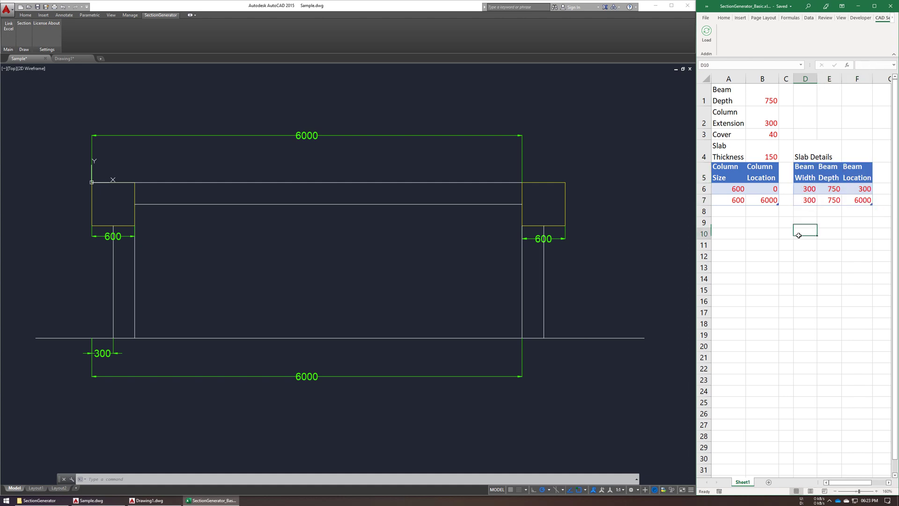
left_click(820, 202)
left_click(853, 189)
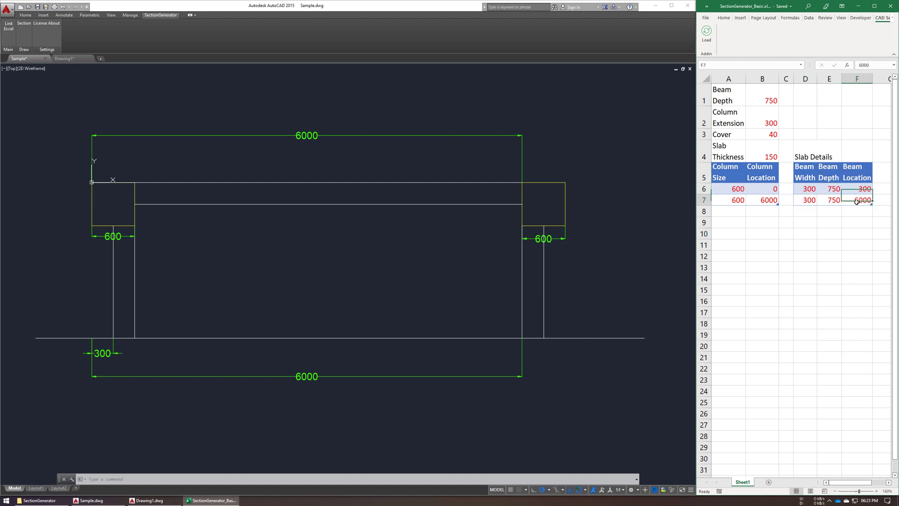
Check the first beam's location and the beam widths in Slab Details against the offset dimension at the left column in Sample.dwg.
left_click(171, 352)
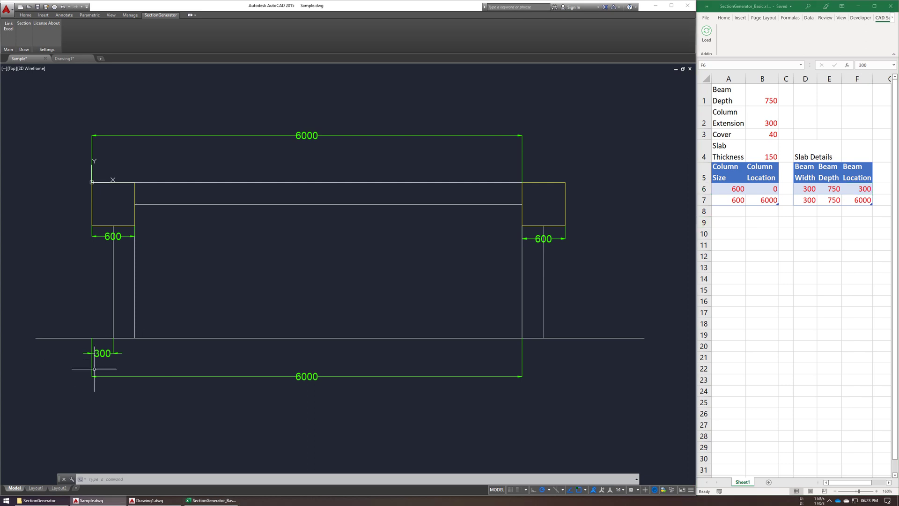
scroll(111, 342, "up", 2)
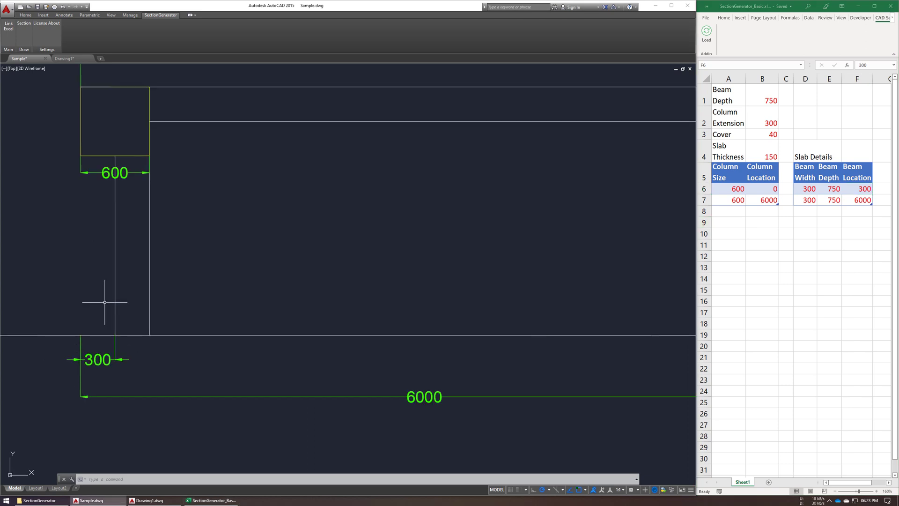
scroll(86, 298, "down", 2)
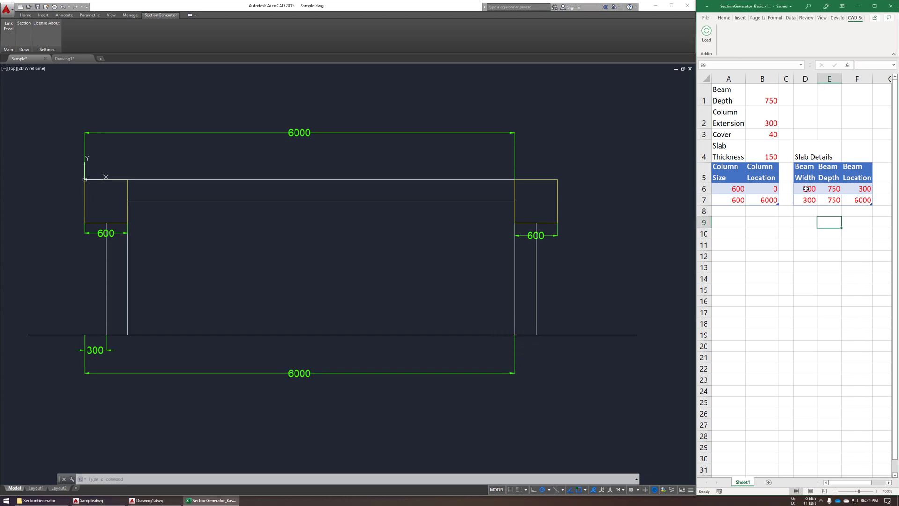
left_click(807, 189)
left_click(804, 198)
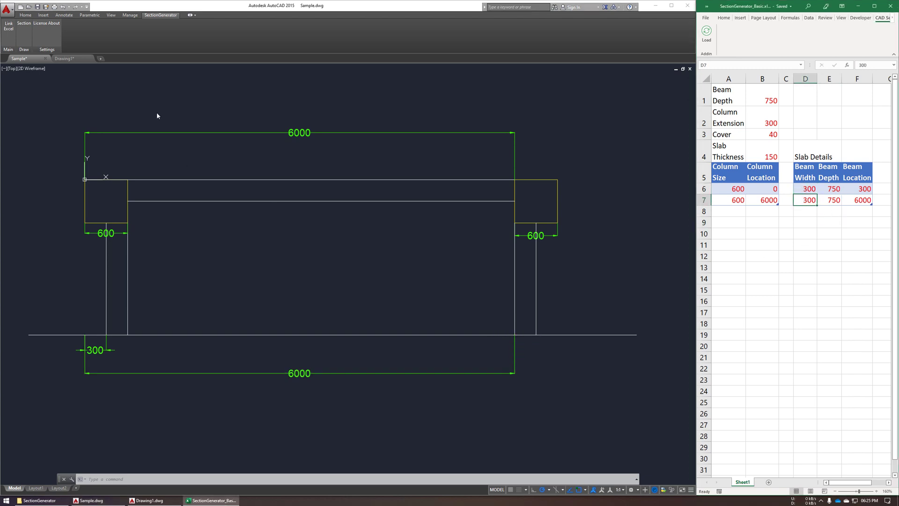
Generate a beam section from the two-row Slab Details table in Drawing1, placing it above the existing section.
left_click(82, 58)
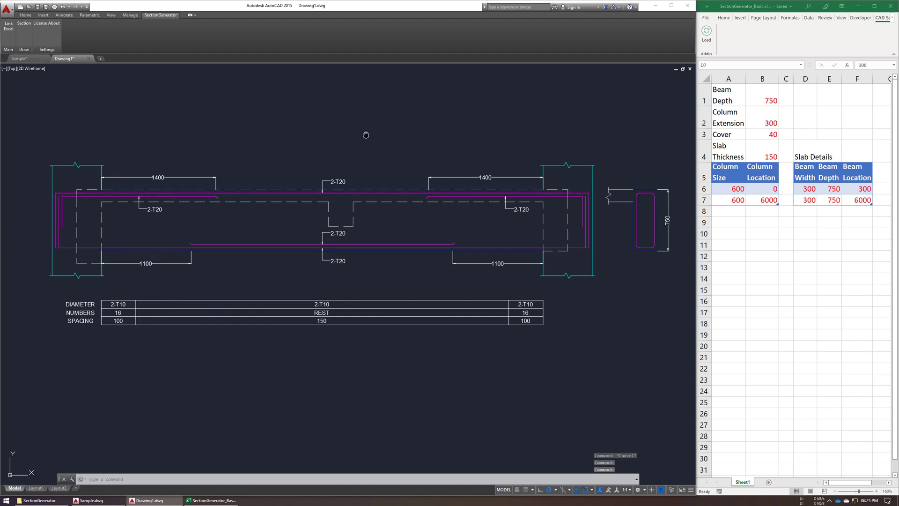
middle_click_drag(366, 135, 376, 174)
left_click(808, 243)
left_click(806, 234)
scroll(65, 207, "down", 4)
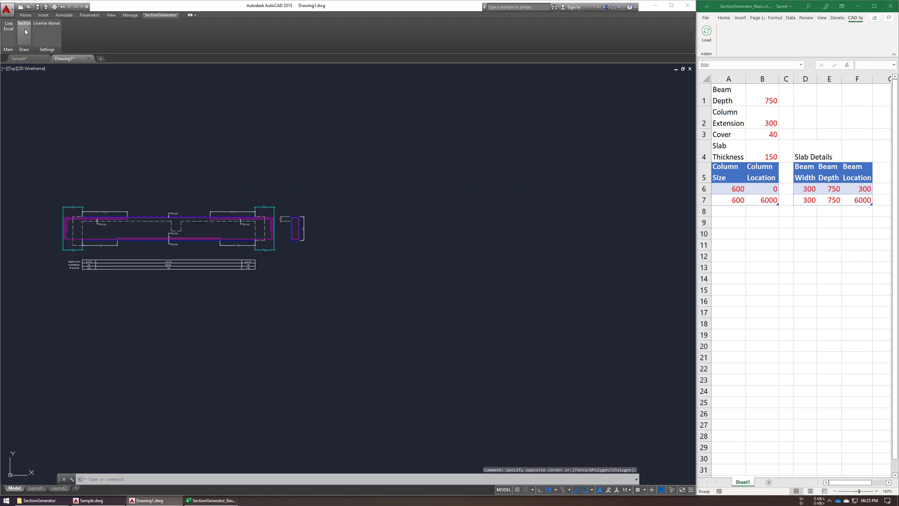
left_click(24, 28)
left_click(63, 130)
scroll(63, 135, "up", 3)
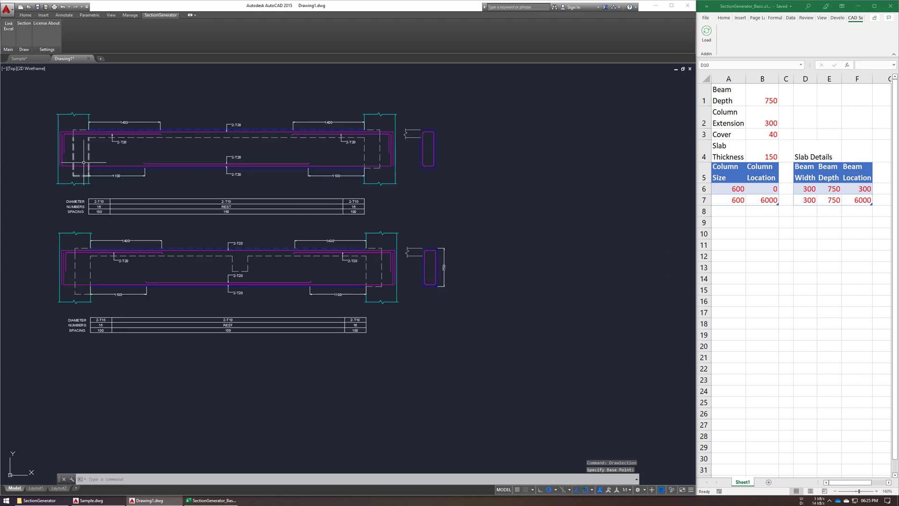
Compare the newly generated section with the earlier one and with the beam rows in D6:F7 of Slab Details.
scroll(172, 225, "up", 2)
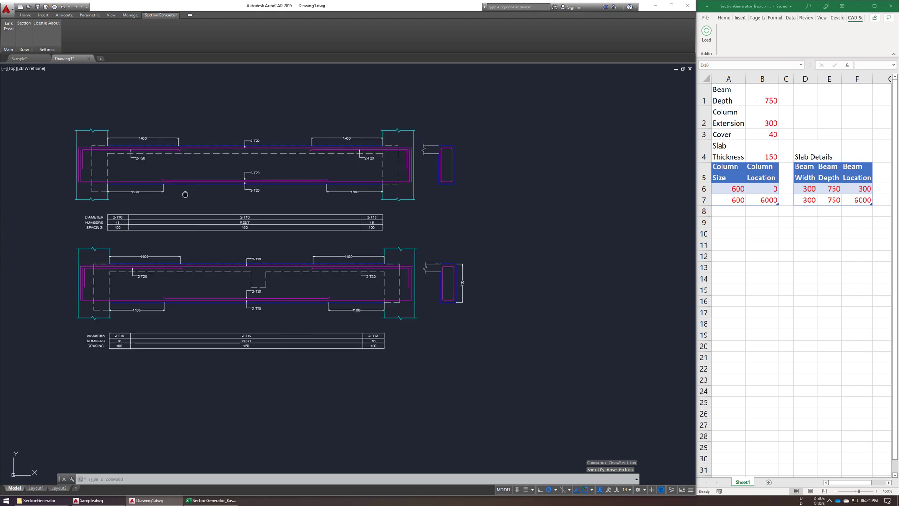
middle_click_drag(185, 194, 245, 201)
left_click(860, 194)
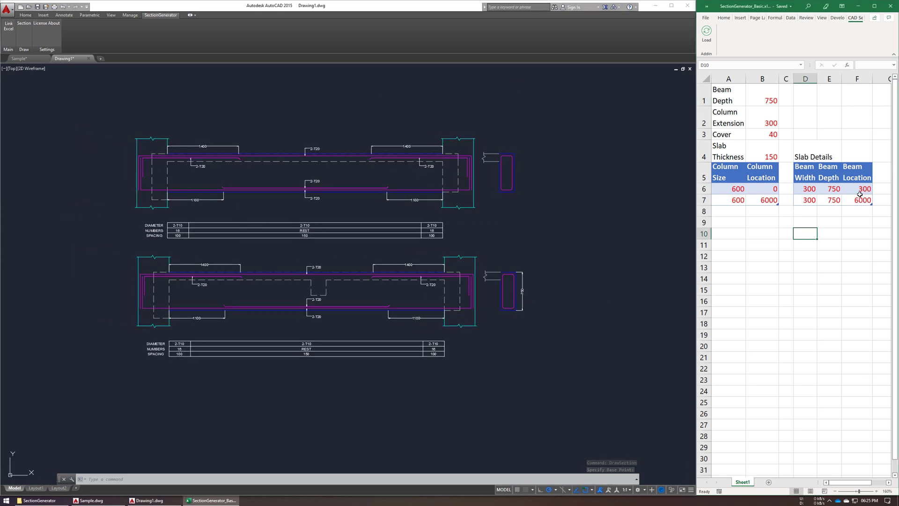
left_click_drag(812, 189, 858, 200)
left_click(843, 246)
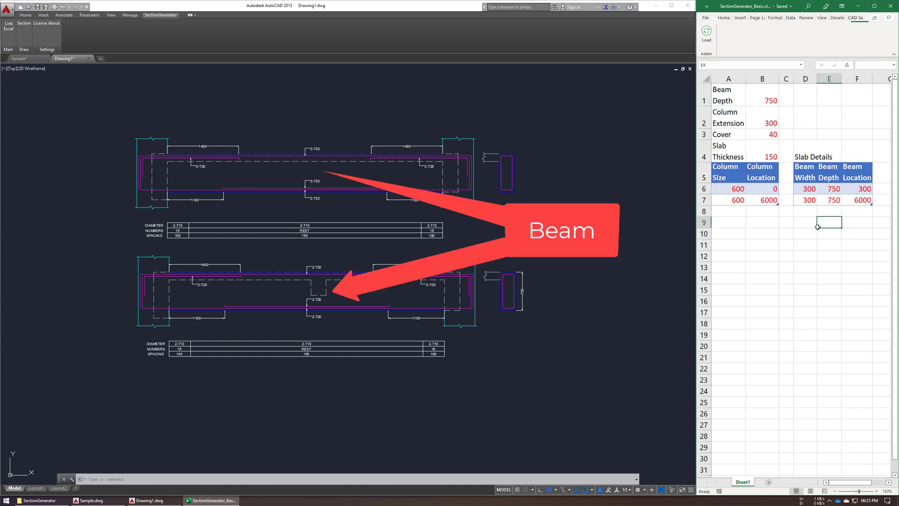
Paste the copied beam row (300, 450, 3380) into Slab Details and move it between the 300 and 6000 location rows.
left_click(805, 211)
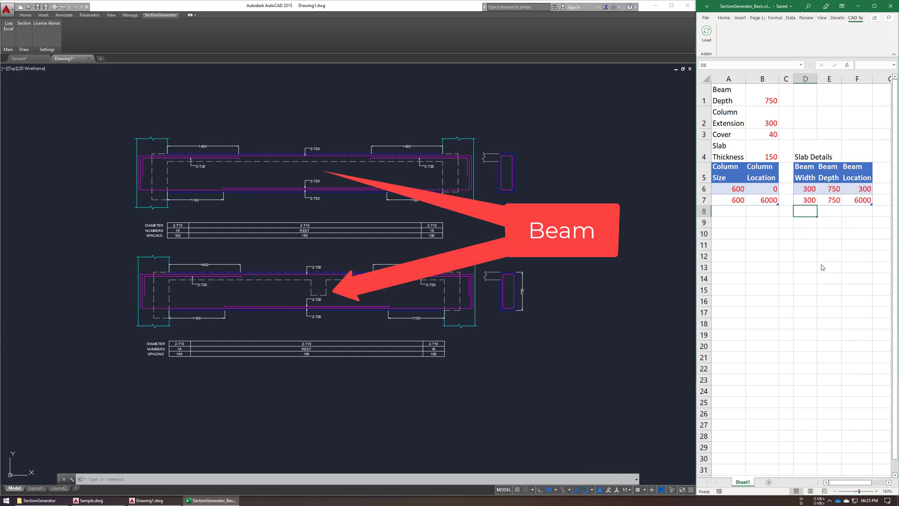
key("ctrl+grave")
double_click(824, 389)
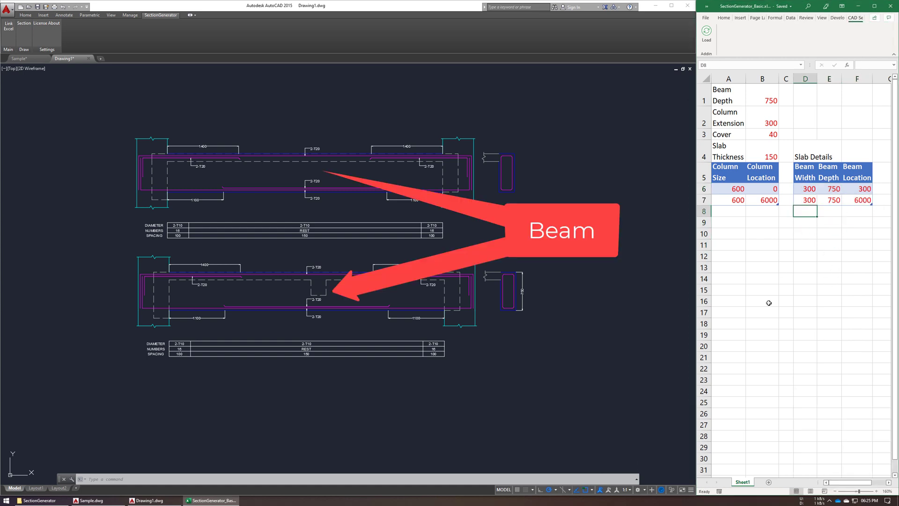
left_click(805, 245)
left_click_drag(811, 212, 846, 208)
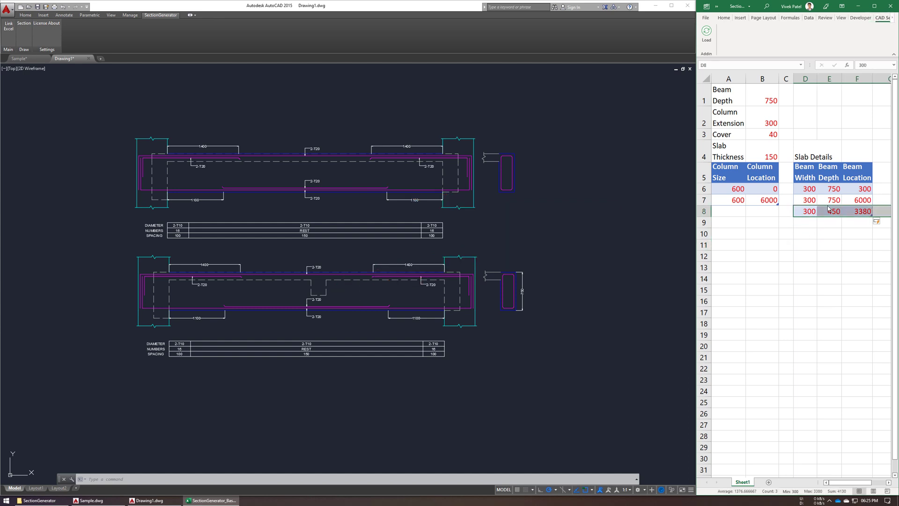
left_click_drag(861, 211, 802, 197)
left_click(801, 242)
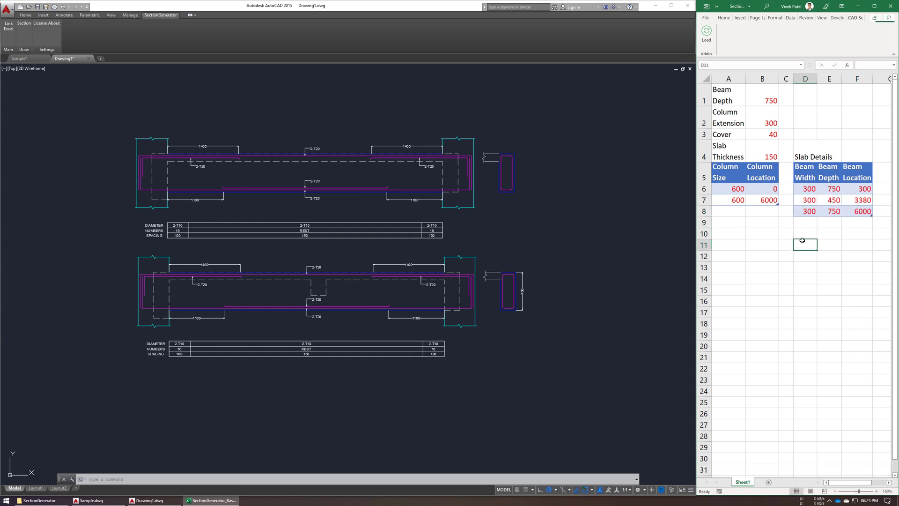
left_click(804, 236)
left_click(789, 256)
Generate another beam section from the three-row Slab Details table in Drawing1, placing it below the existing sections.
left_click(464, 265)
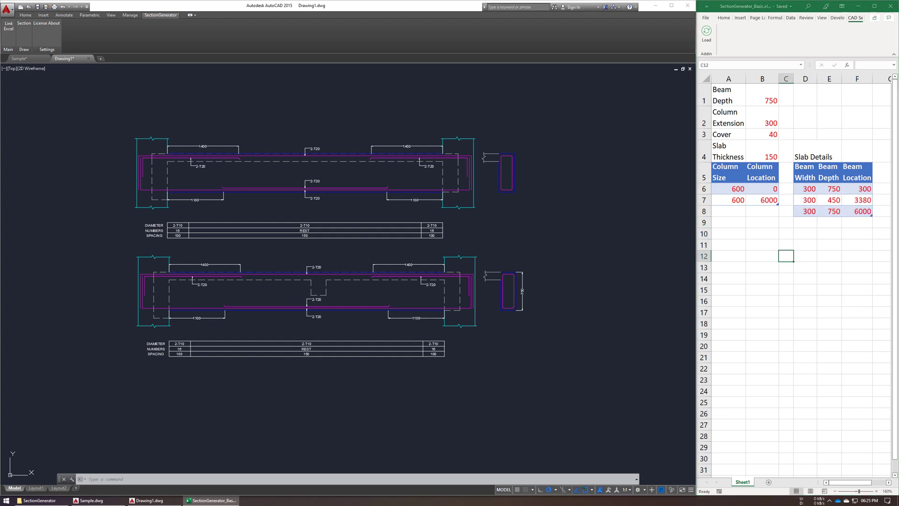
left_click(88, 237)
left_click(642, 439)
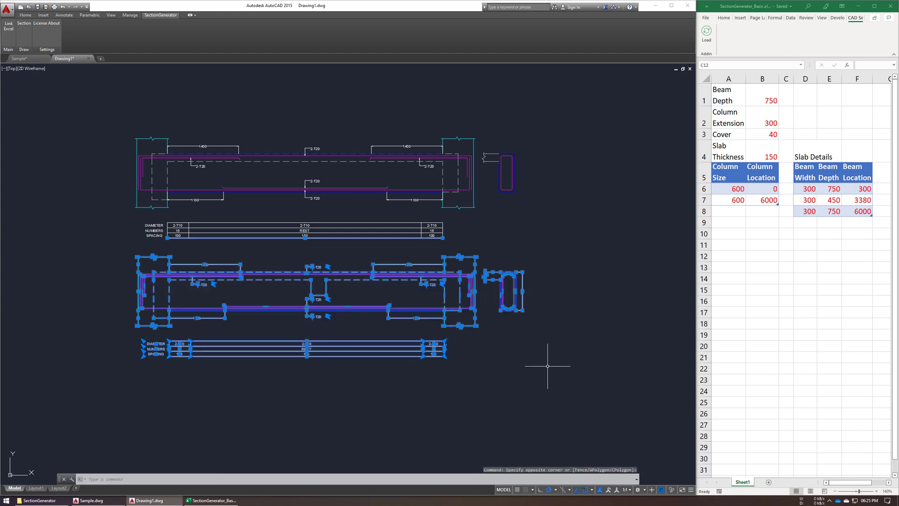
key("Escape")
middle_click_drag(407, 324, 418, 254)
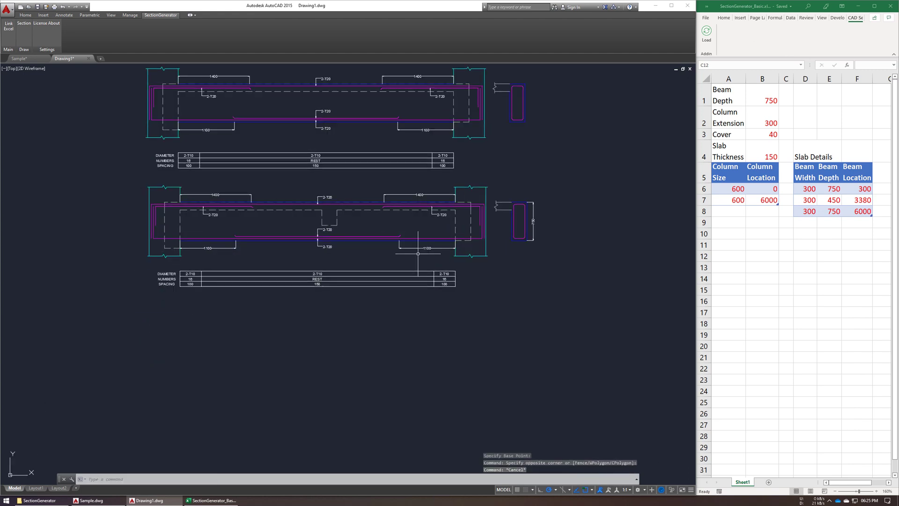
left_click(23, 27)
left_click(151, 334)
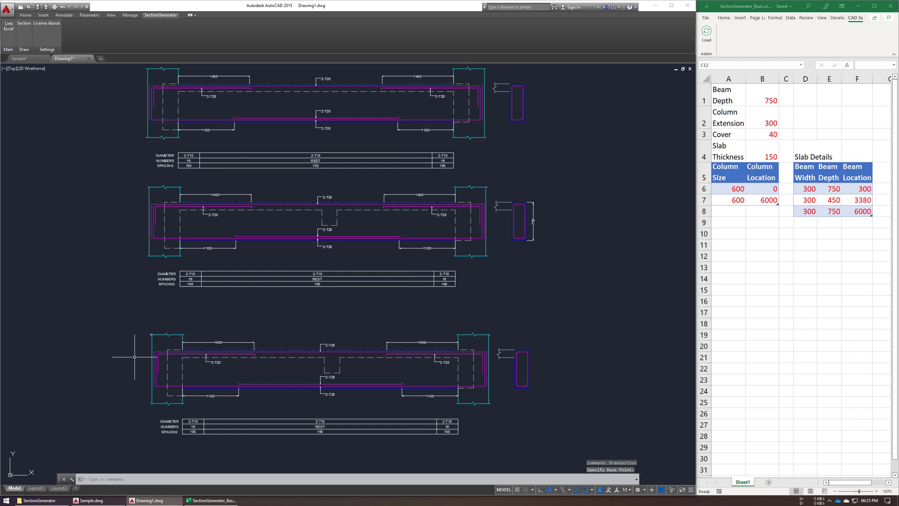
Inspect the intermediate slab beam in the newly generated section in Drawing1.
middle_click_drag(361, 377, 354, 325)
scroll(353, 325, "up", 2)
scroll(273, 333, "down", 2)
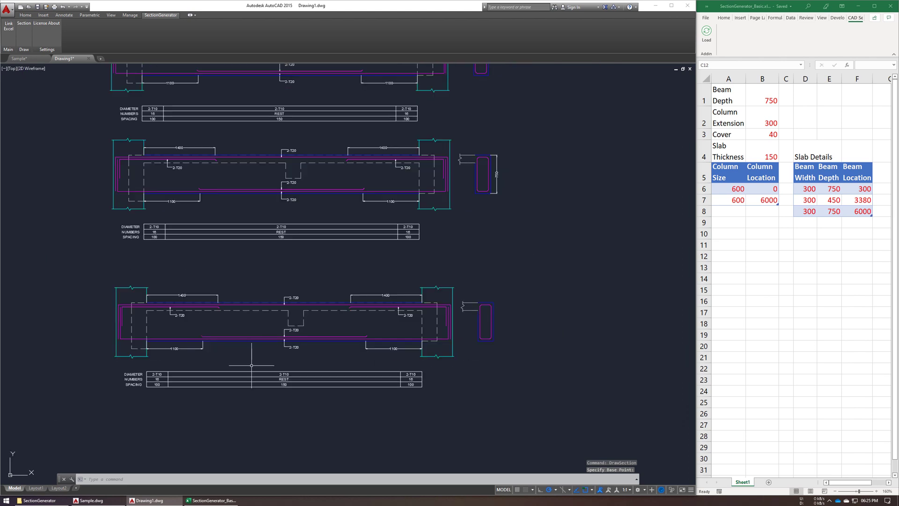
middle_click_drag(244, 361, 252, 320)
scroll(252, 320, "up", 3)
Show the layout with the intermediate beam in Sample.dwg and examine that beam's location dimension.
key("ctrl+Tab")
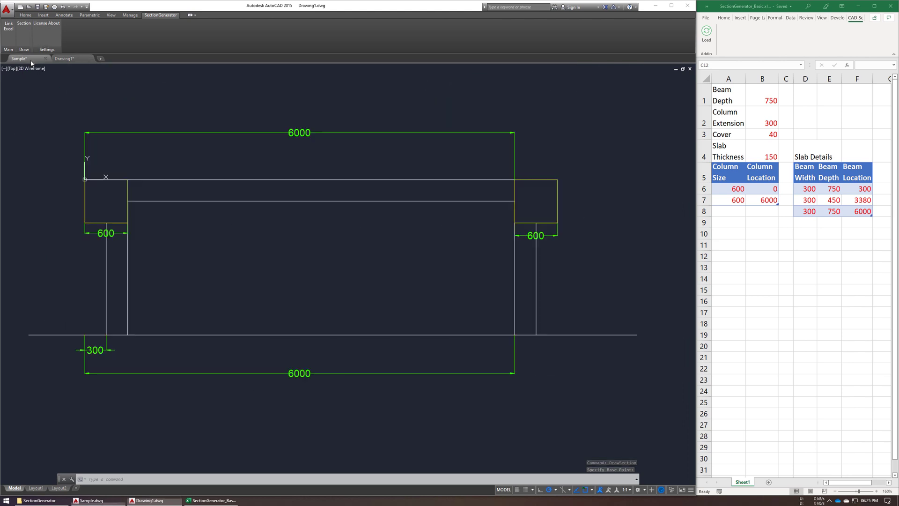
scroll(251, 277, "down", 4)
middle_click_drag(259, 446, 289, 250)
scroll(306, 401, "up", 4)
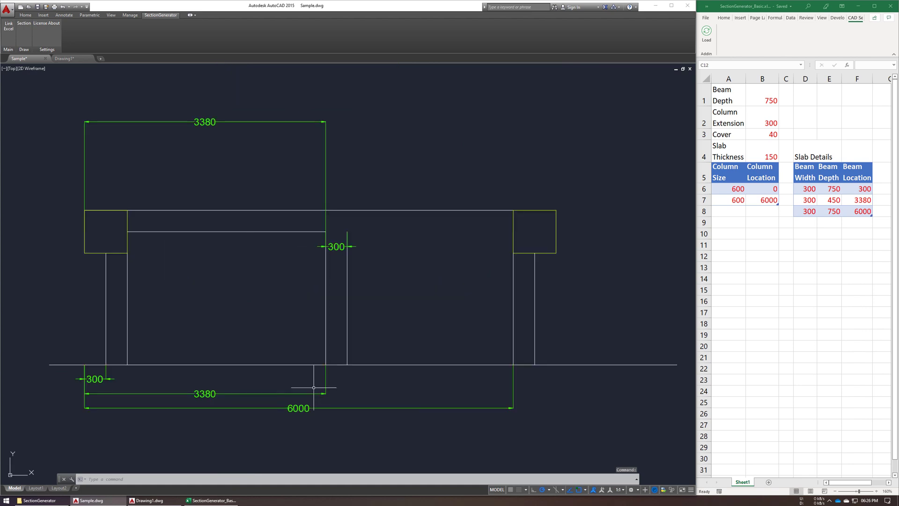
middle_click_drag(347, 343, 330, 321)
mouse_move(424, 301)
middle_mouse_down()
mouse_move(424, 287)
mouse_move(436, 287)
middle_mouse_up()
left_click(787, 256)
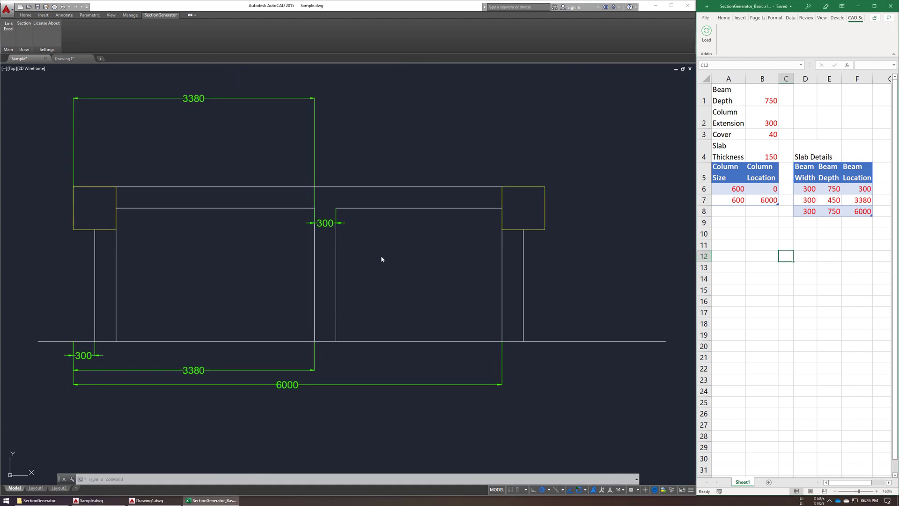
Examine the intermediate beam's edge lines and width dimension in Sample.dwg and compare them with its row D7:F7 in Slab Details.
left_click(447, 287)
left_click(434, 322)
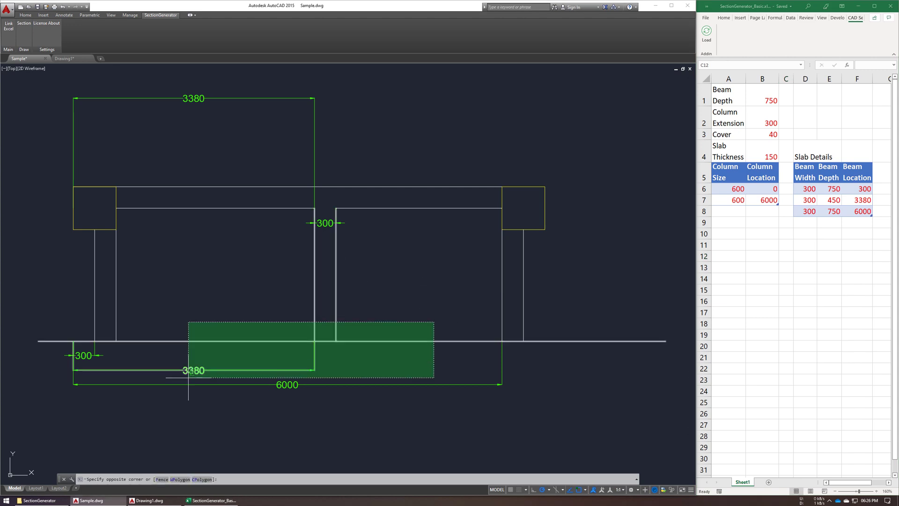
left_click(415, 300)
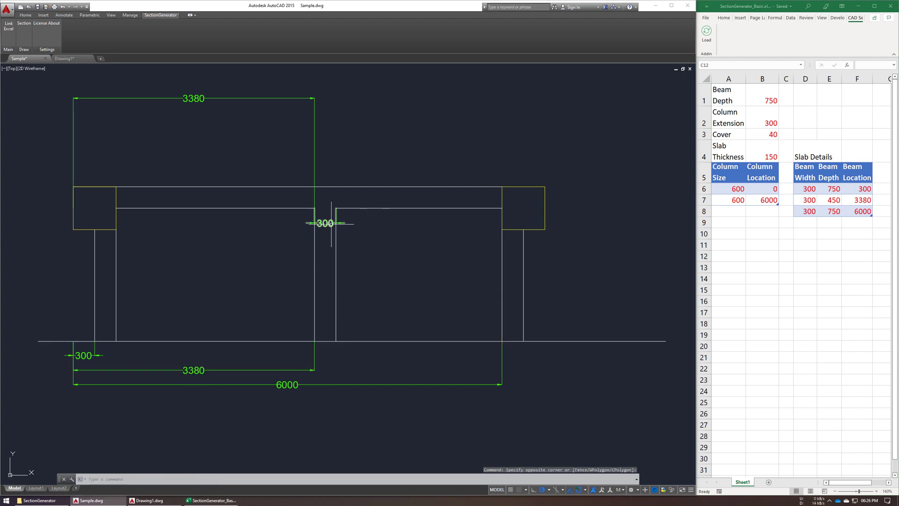
left_click(382, 231)
left_click(294, 218)
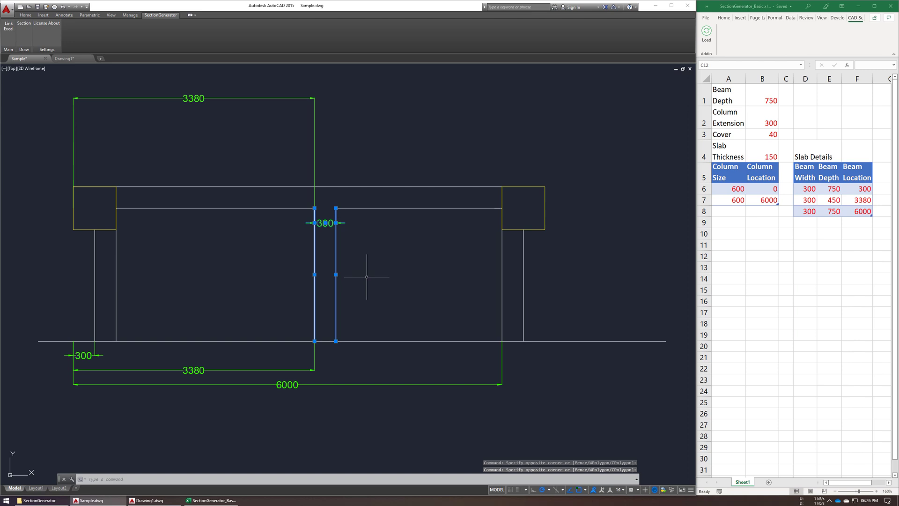
key("Escape")
scroll(358, 258, "down", 2)
scroll(367, 261, "up", 2)
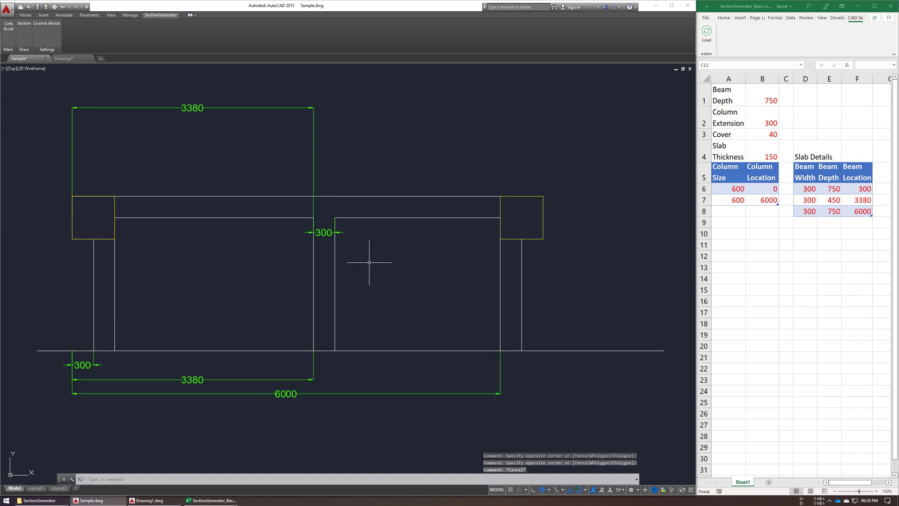
scroll(376, 270, "down", 2)
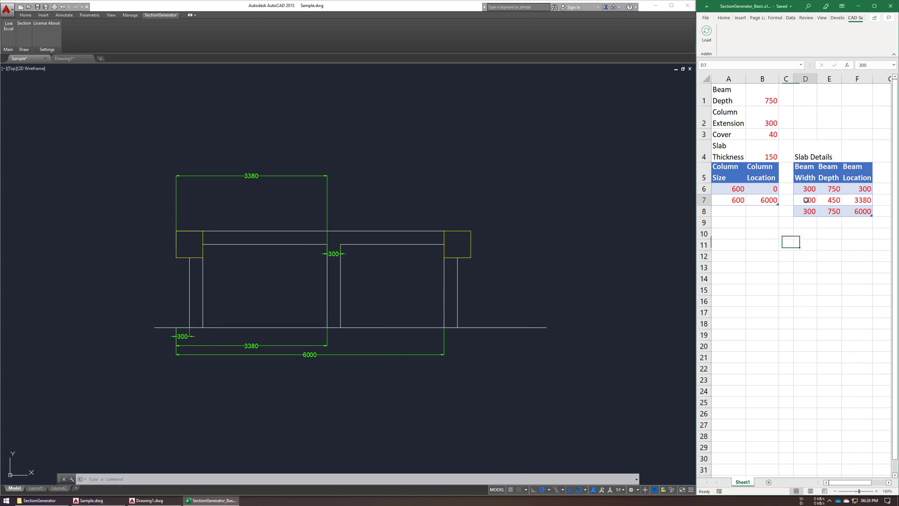
left_click_drag(806, 200, 855, 201)
left_click(805, 256)
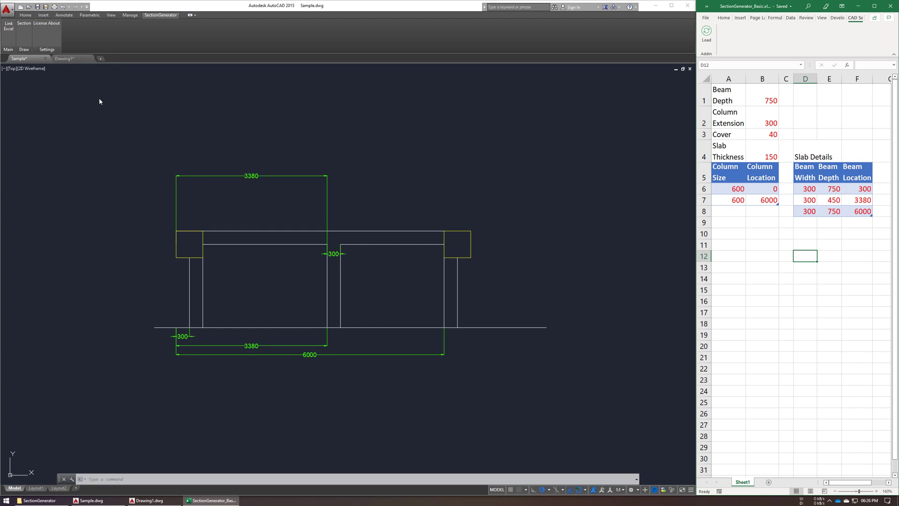
Compare the Beam Depth and Column Extension inputs with the generated sections in Drawing1.
left_click(64, 58)
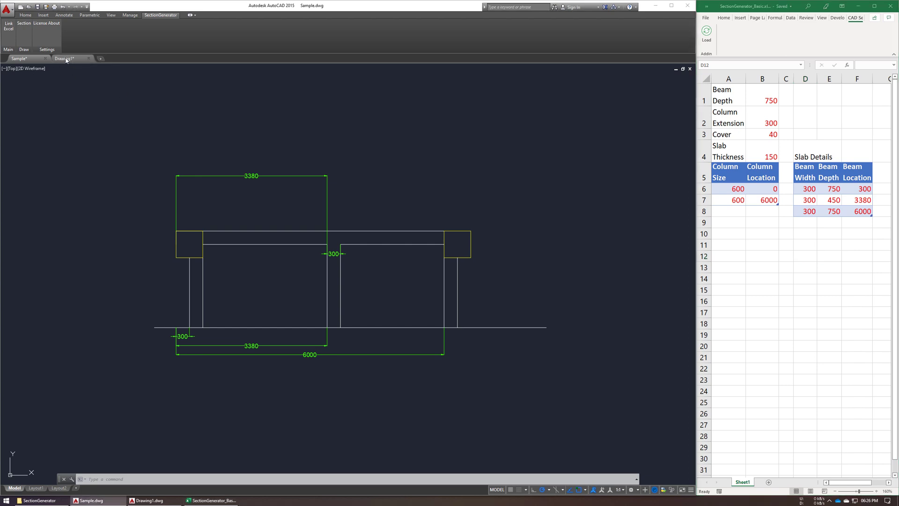
scroll(305, 207, "down", 4)
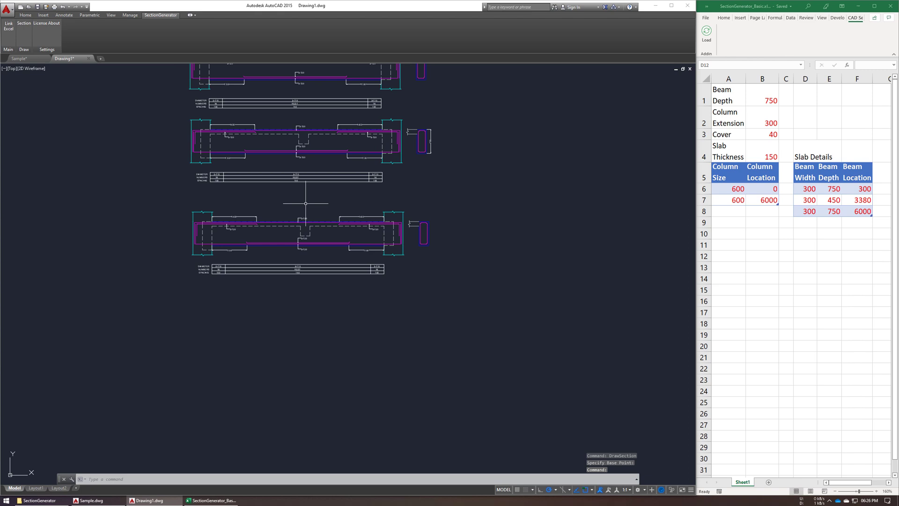
scroll(291, 215, "up", 3)
left_click(770, 99)
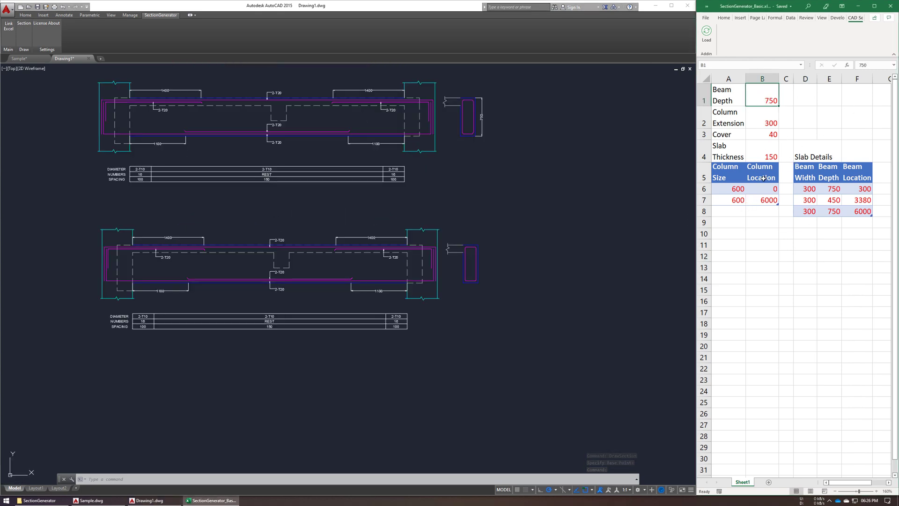
left_click(752, 121)
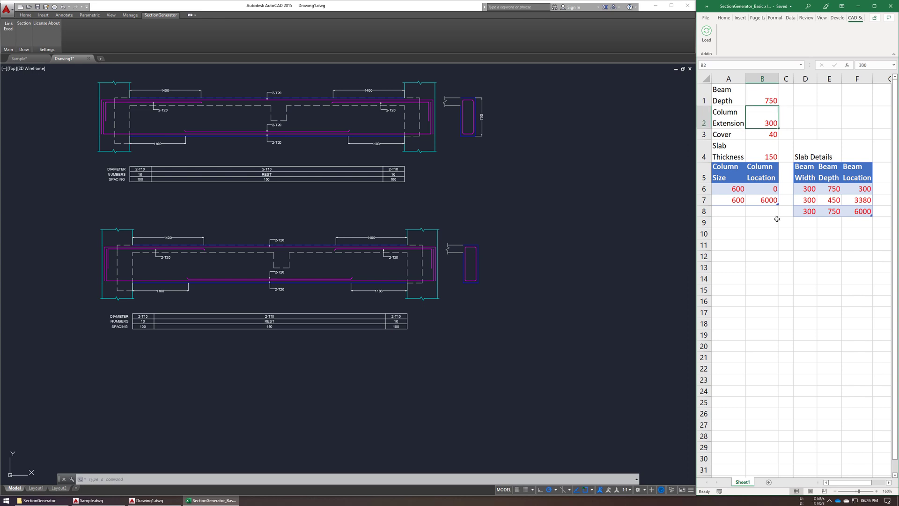
left_click(770, 233)
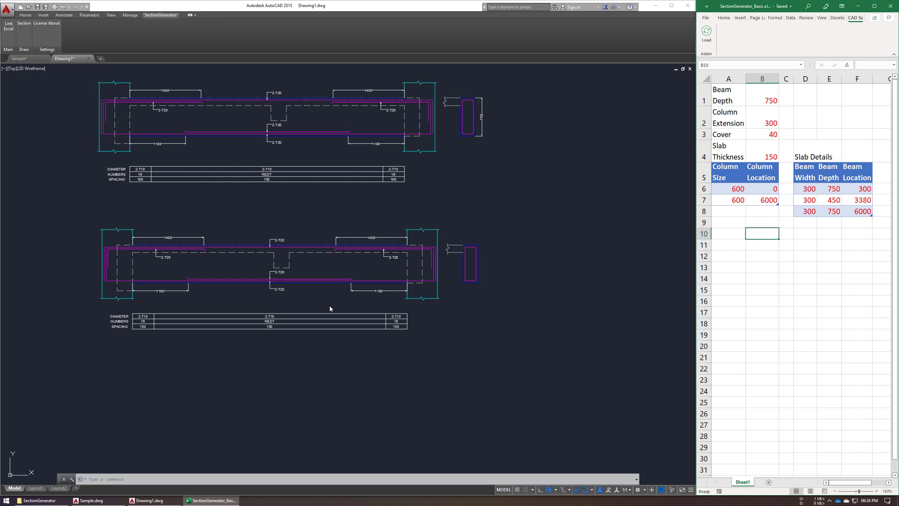
Add a third row to the column table with column size 600 and column location 9000.
middle_click_drag(330, 305, 354, 260)
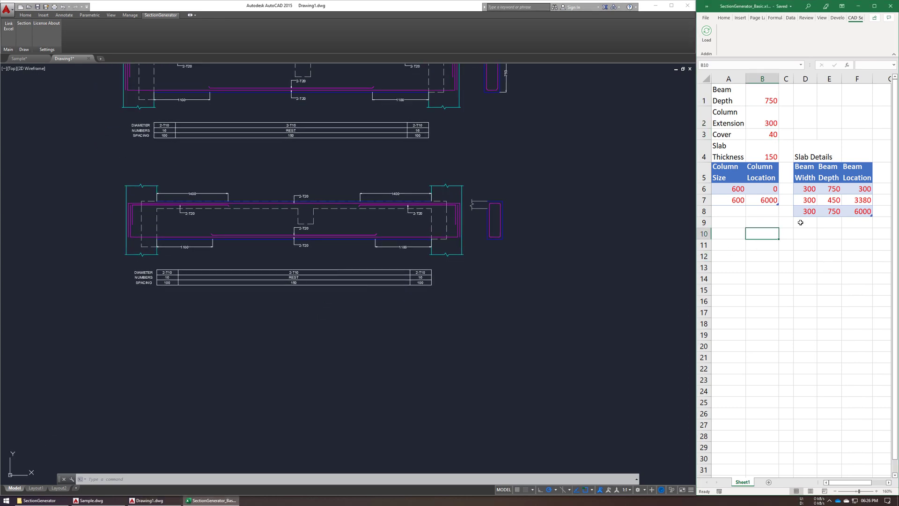
left_click(751, 213)
left_click(720, 211)
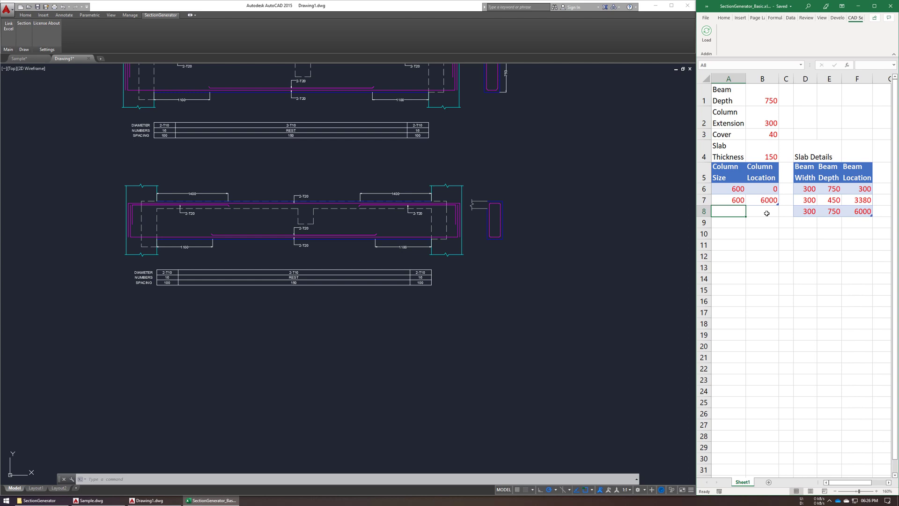
type("600")
key("Tab")
type("90")
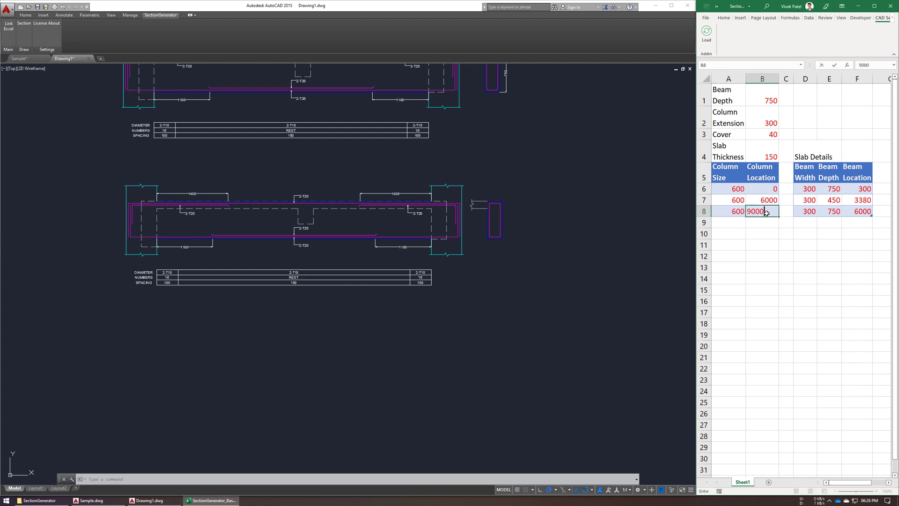
key("Return")
left_click(775, 237)
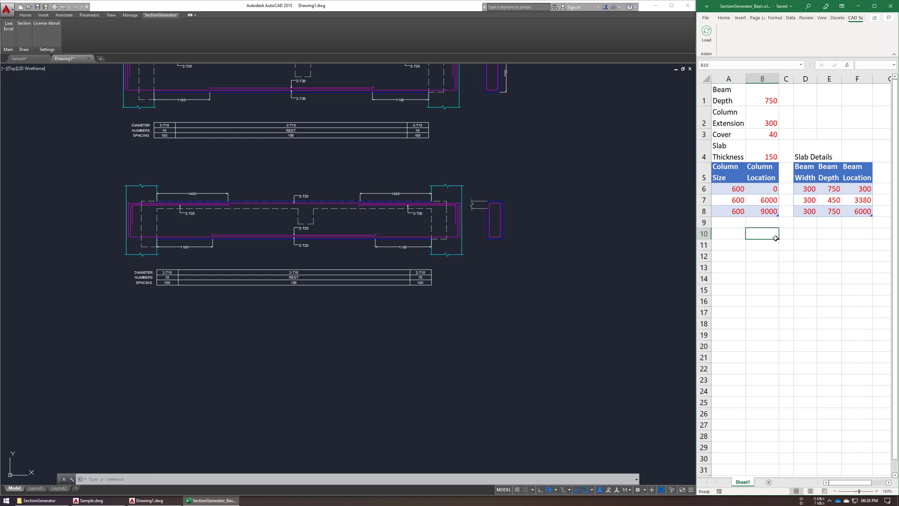
Generate the three-column section in Drawing1 below the existing sections and inspect its added span.
left_click(25, 36)
left_click(133, 329)
left_click(130, 330)
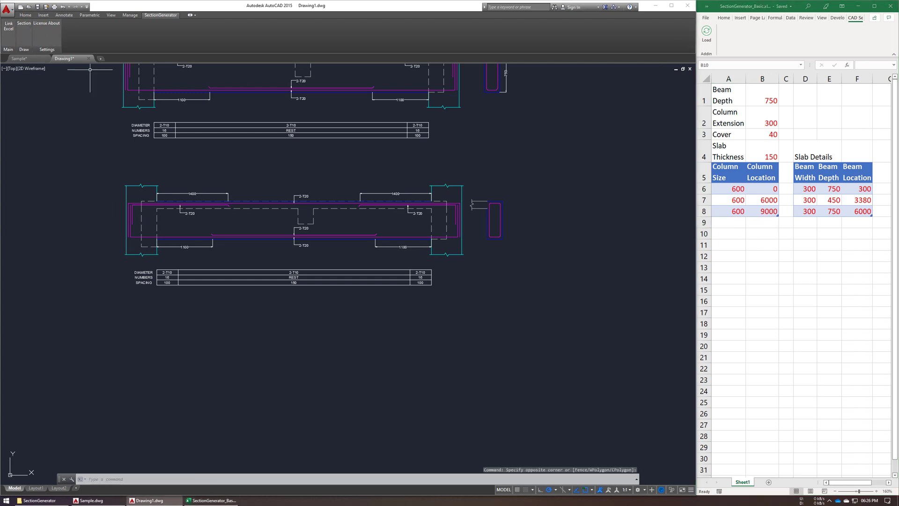
left_click(24, 29)
left_click(97, 319)
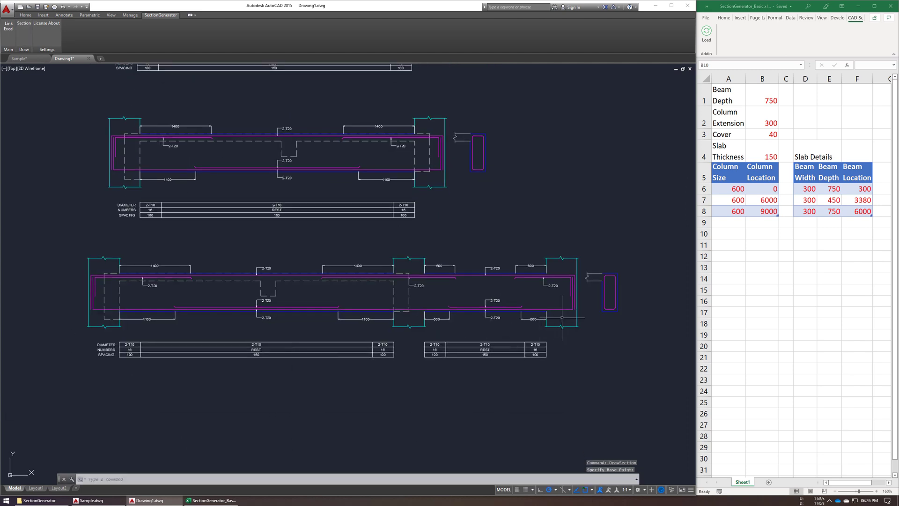
scroll(418, 294, "up", 2)
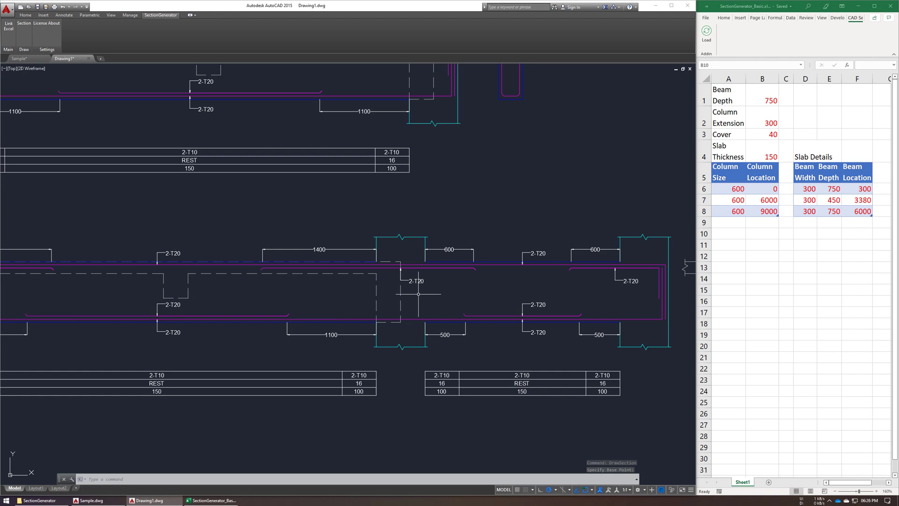
scroll(398, 318, "down", 2)
Add a fourth beam to Slab Details in row 9 with width 300, depth 500 and location 9000.
left_click(818, 233)
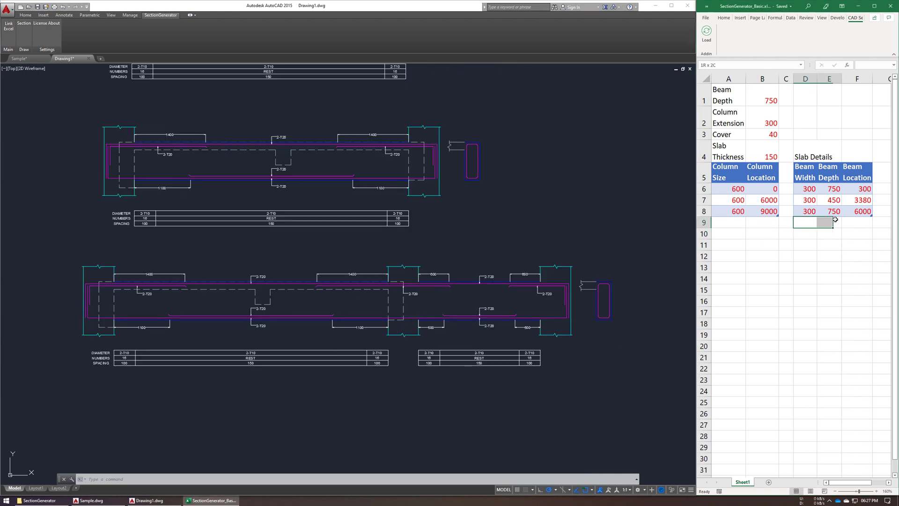
left_click(856, 223)
type("900")
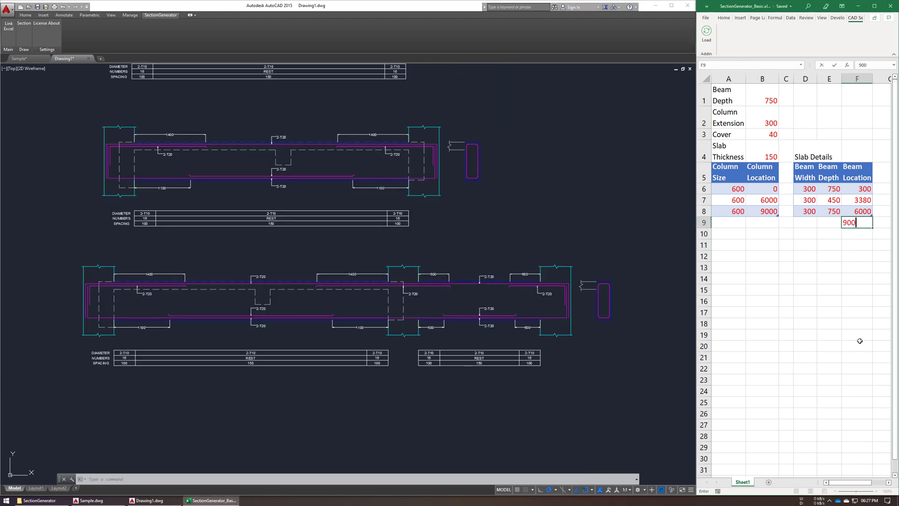
type("0")
key("Return")
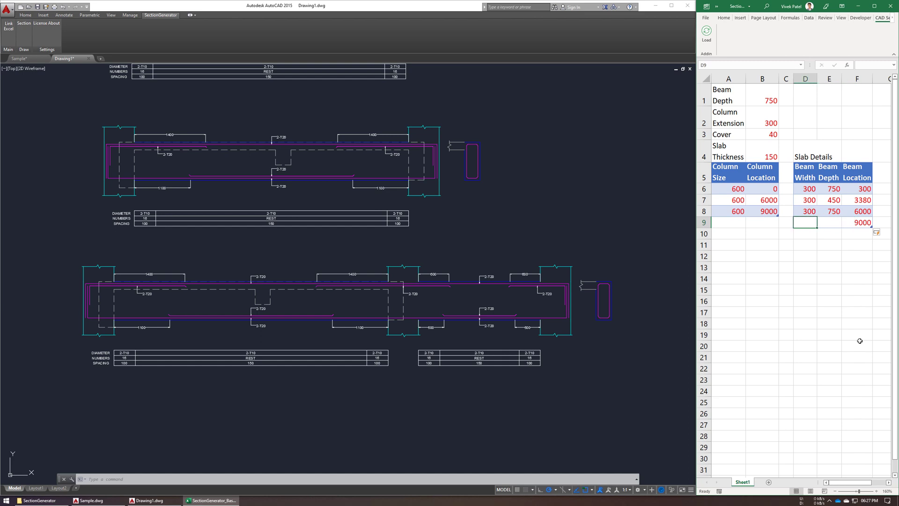
type("300")
key("Tab")
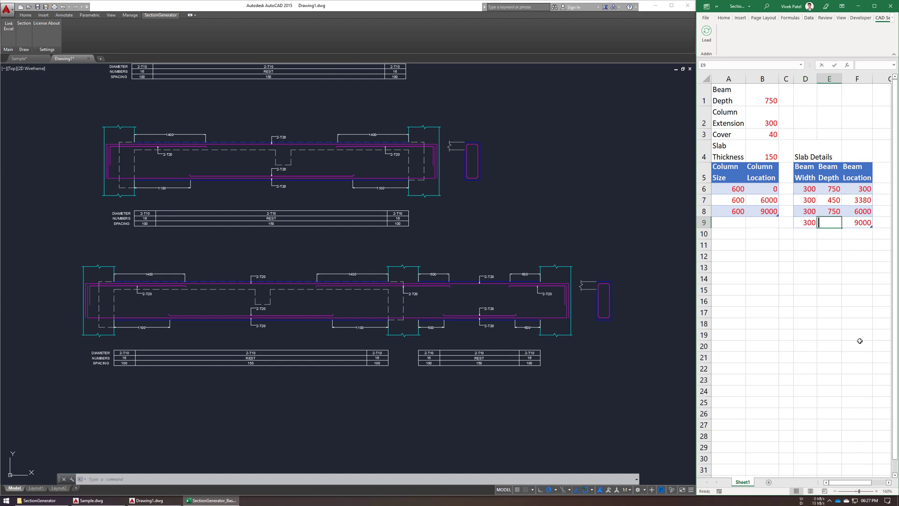
type("500")
key("Return")
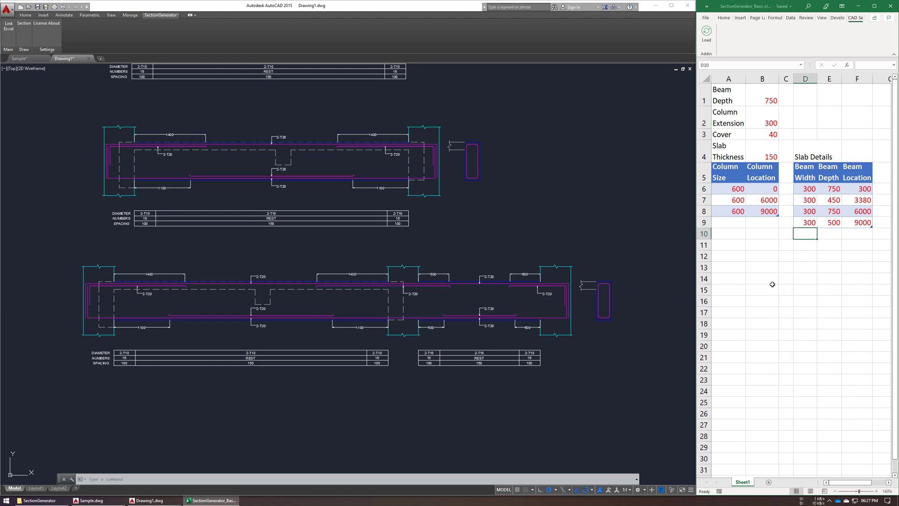
Set the slab beam depths to 750 at location 9000 and 450 at location 6000.
left_click(835, 222)
type("7")
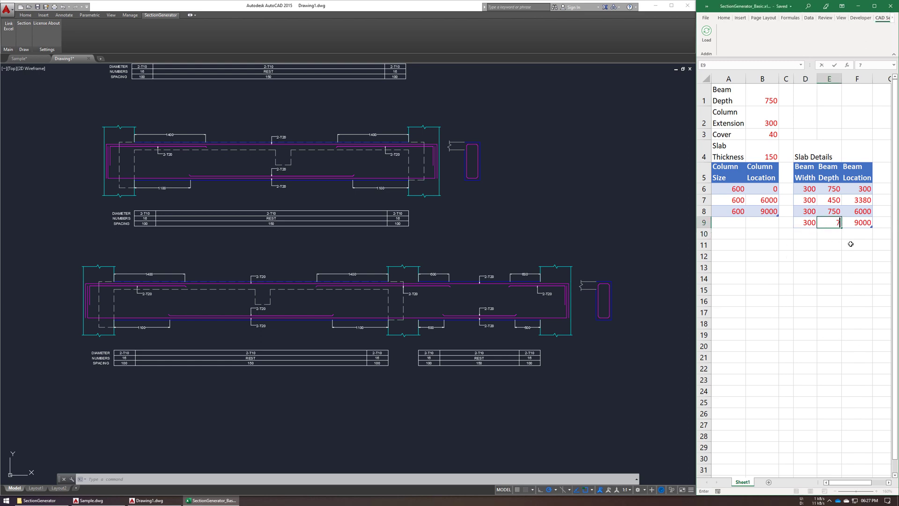
left_click(829, 211)
type("450")
key("Return")
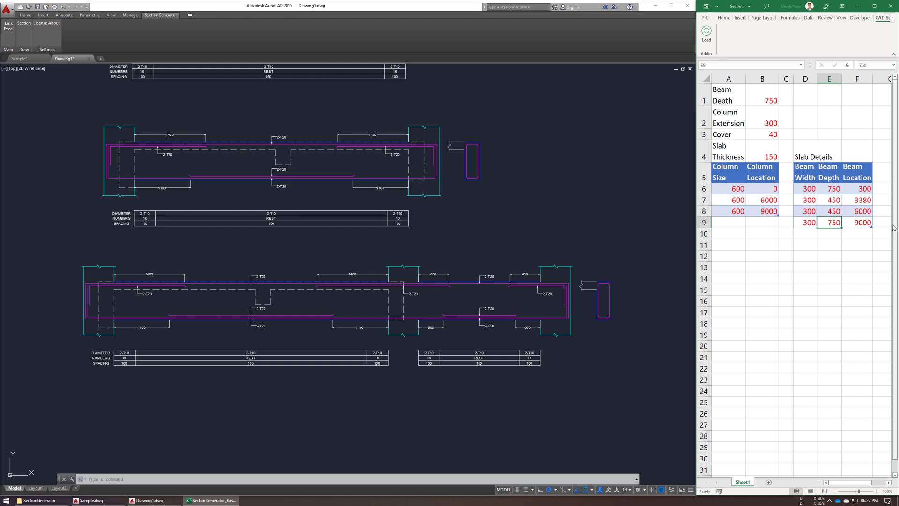
Generate a section from the updated slab beam data in Drawing1, placing it below the previous three-column section.
double_click(92, 68)
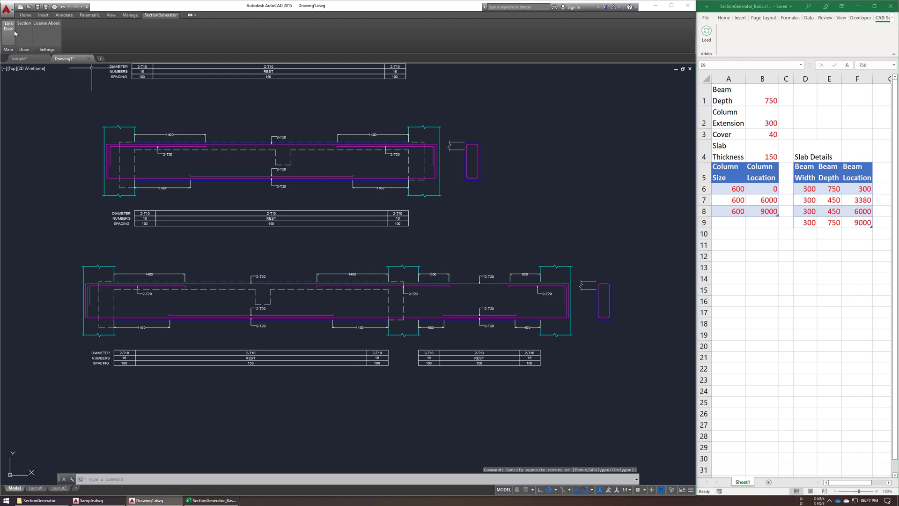
left_click(23, 33)
left_click(100, 397)
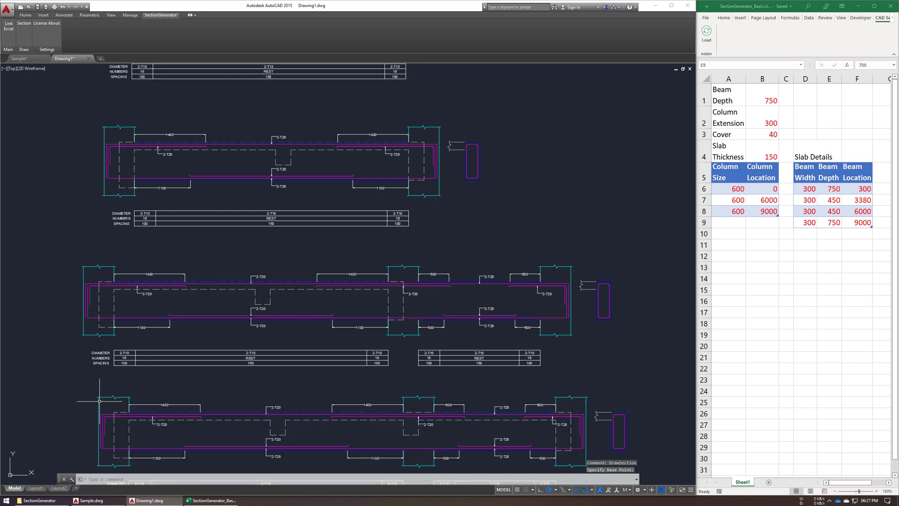